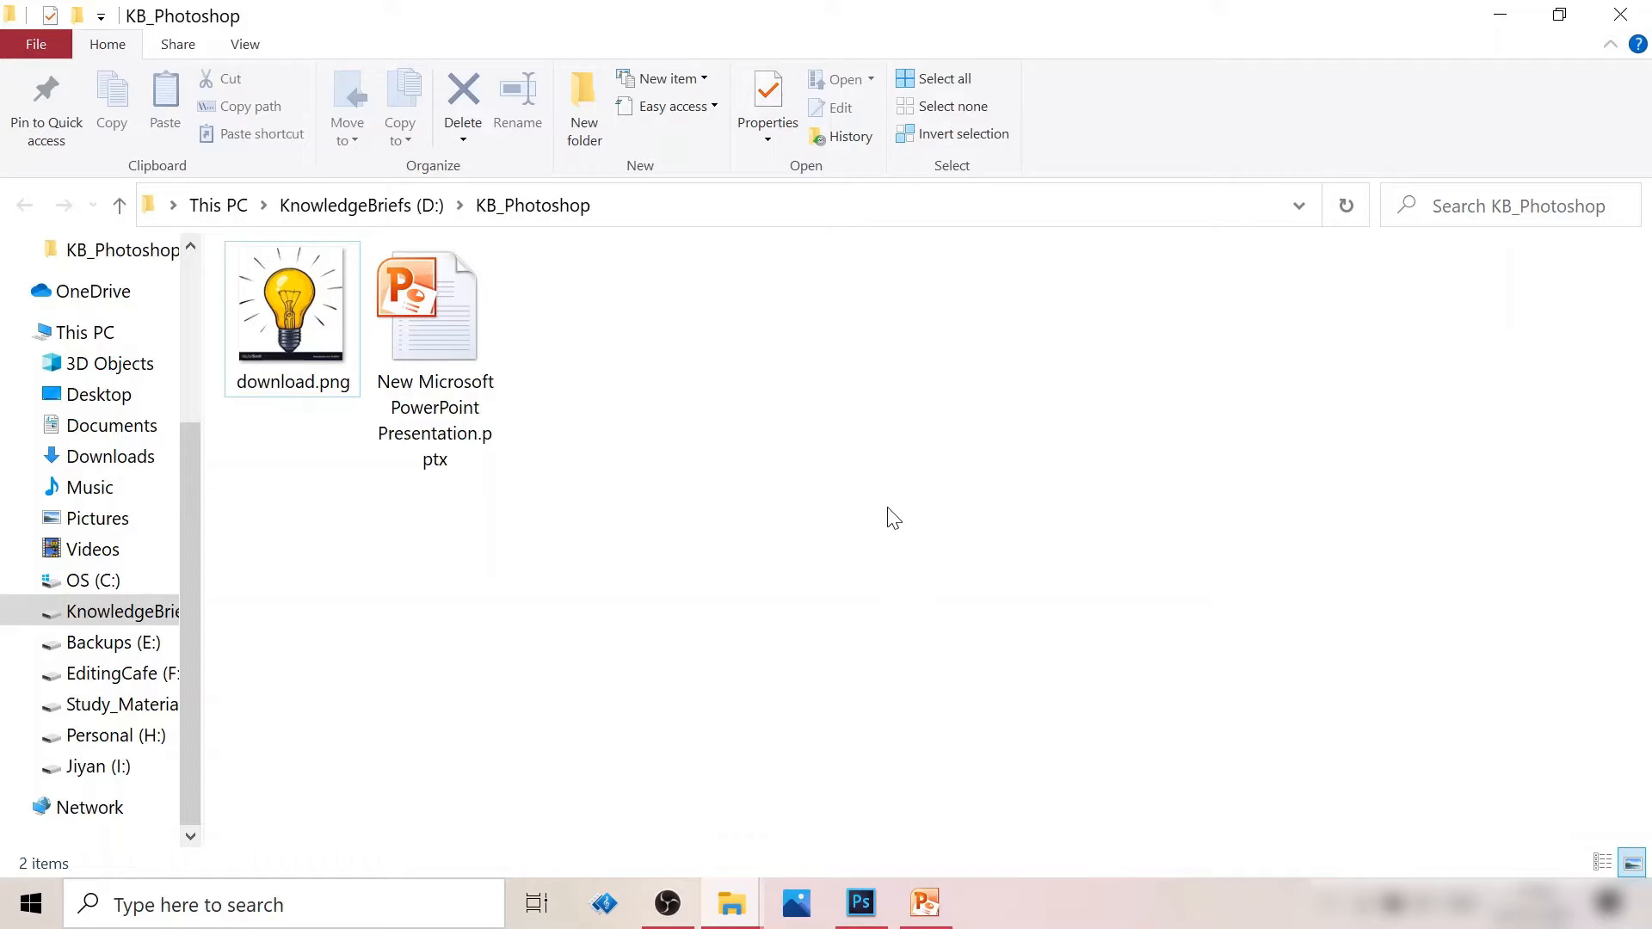
# Step: View the light bulb picture download.png from the KB_Photoshop folder and return to the folder
pyautogui.click(307, 327)
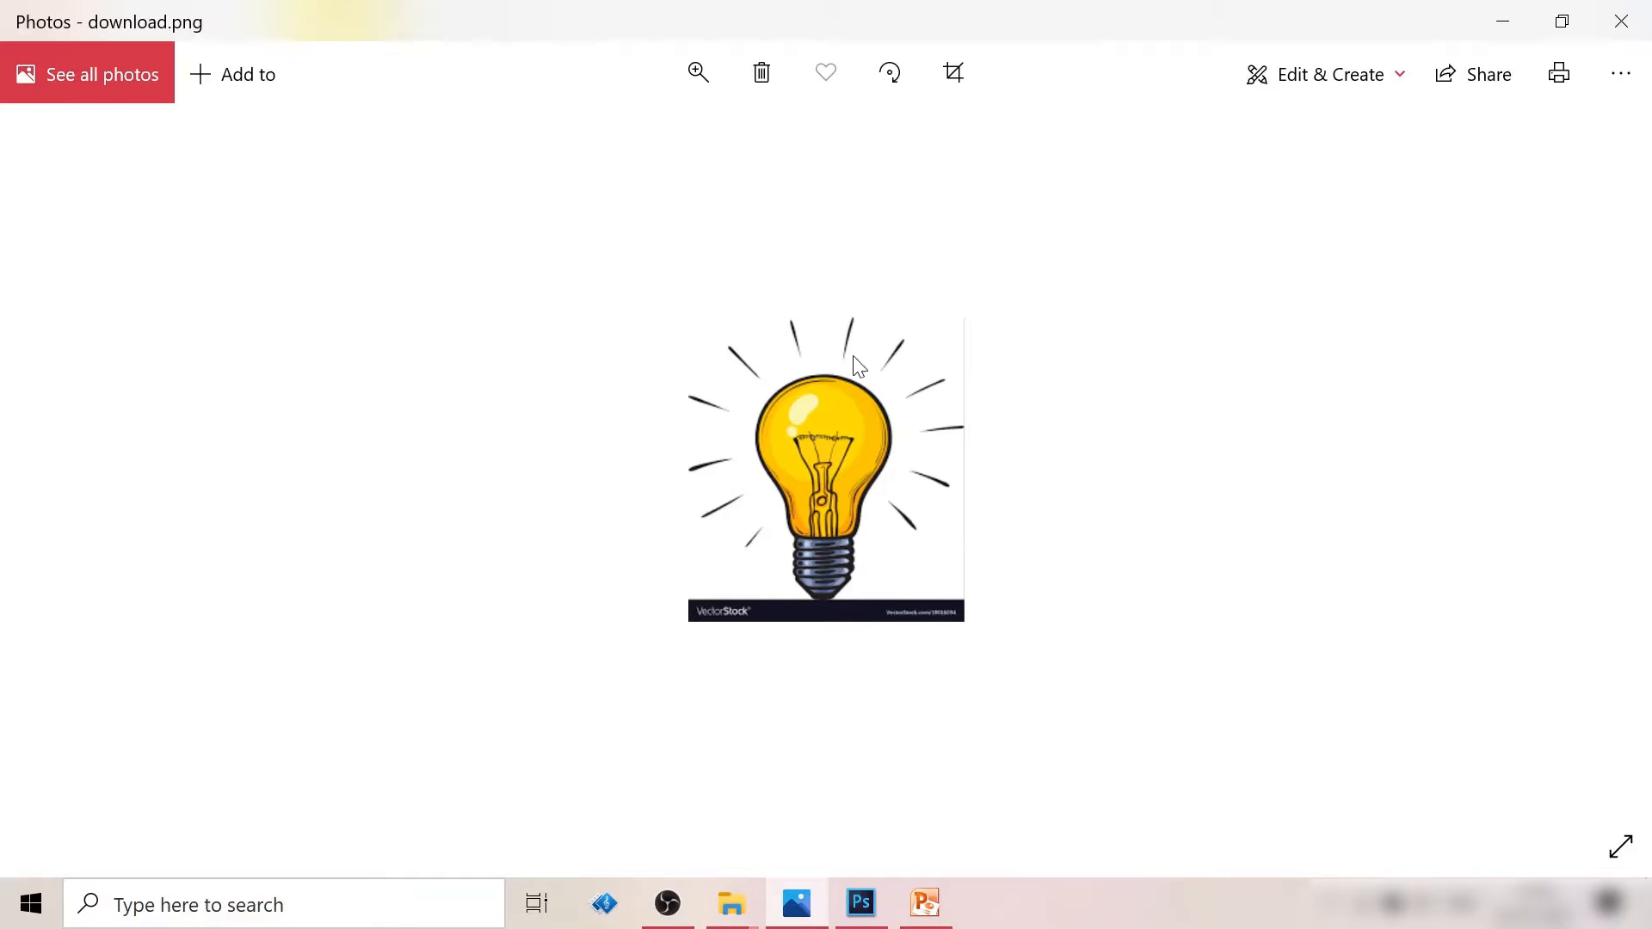
pyautogui.click(1503, 22)
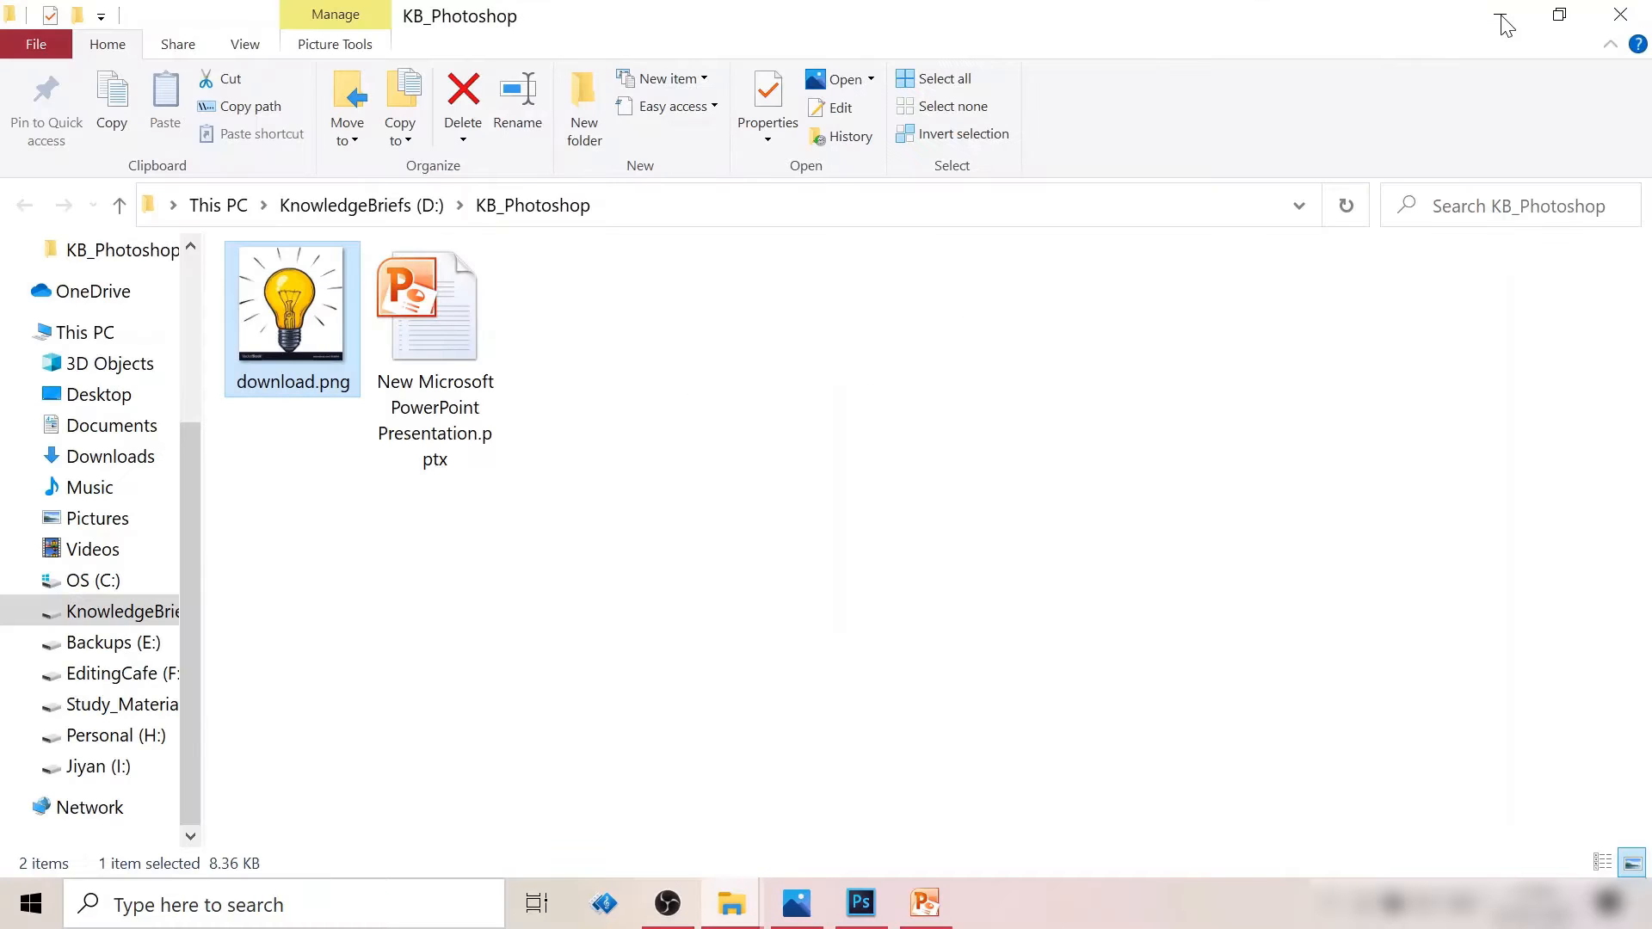
pyautogui.click(756, 627)
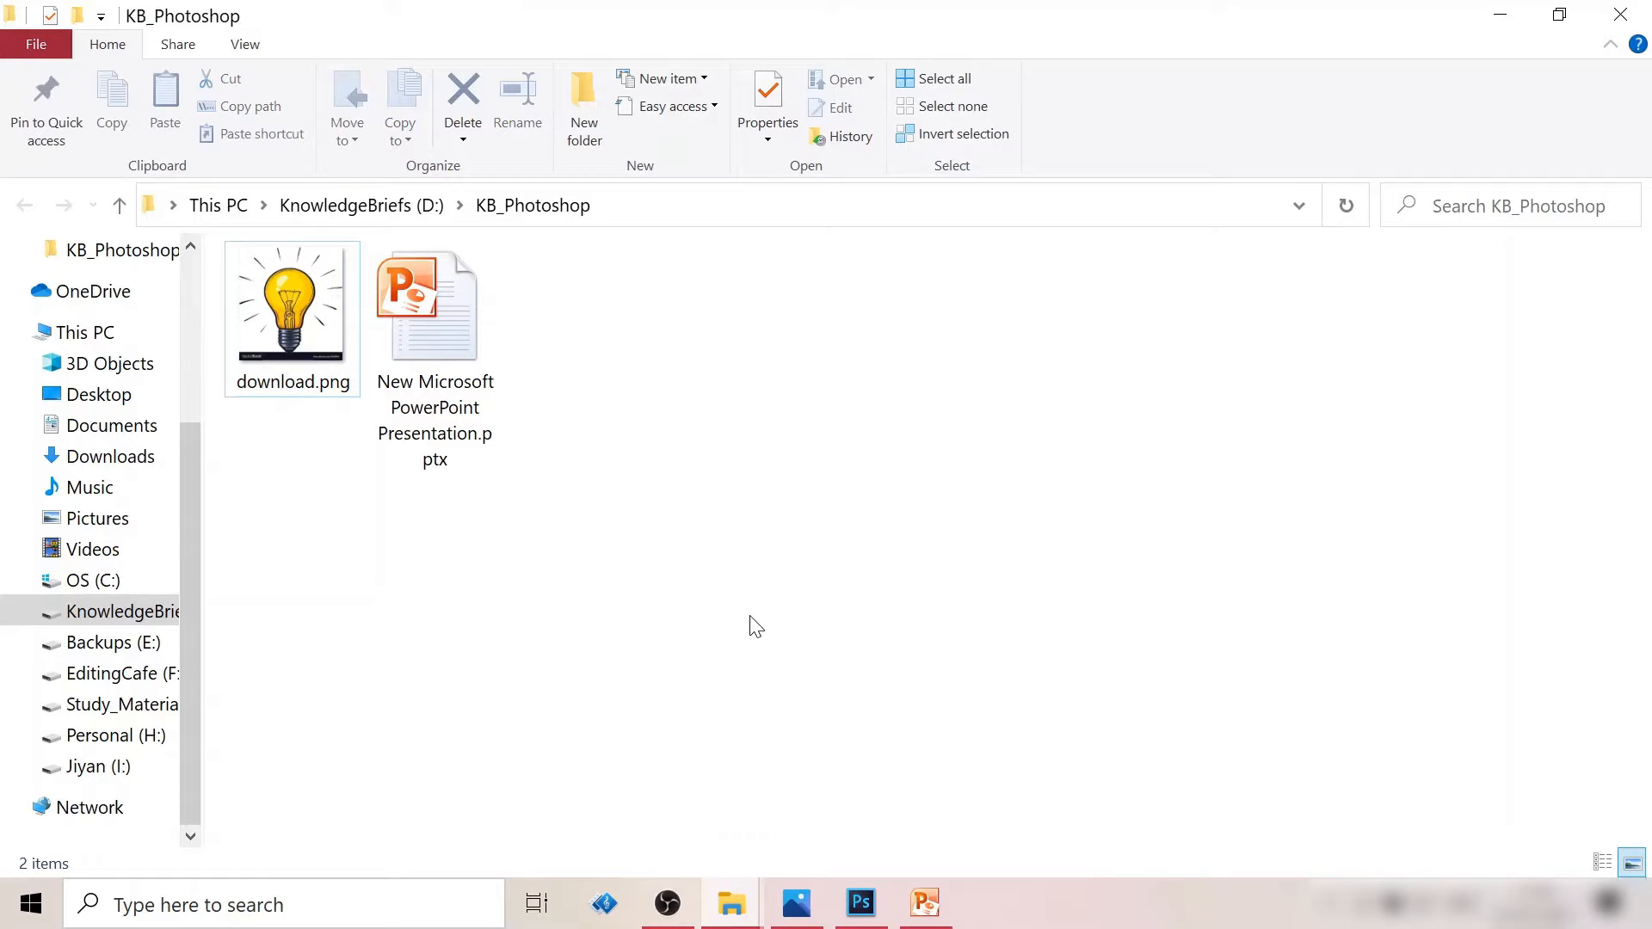
# Step: In Photoshop, create a new document 4 inches wide and 6 inches high and unlock its background layer
pyautogui.click(861, 904)
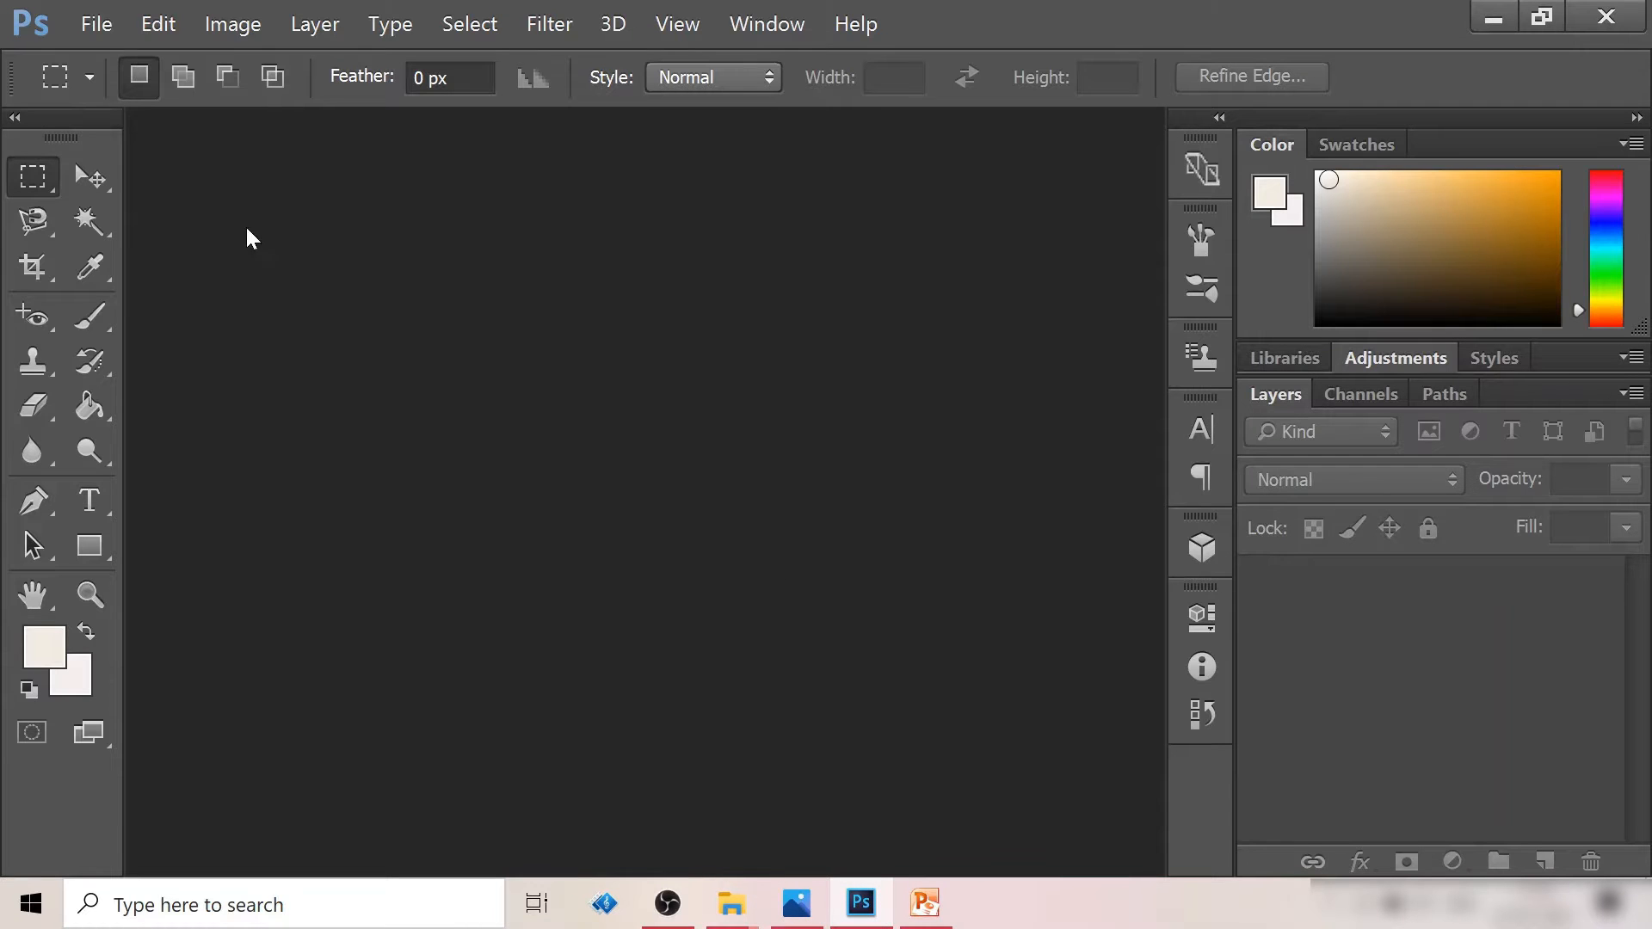
pyautogui.click(101, 36)
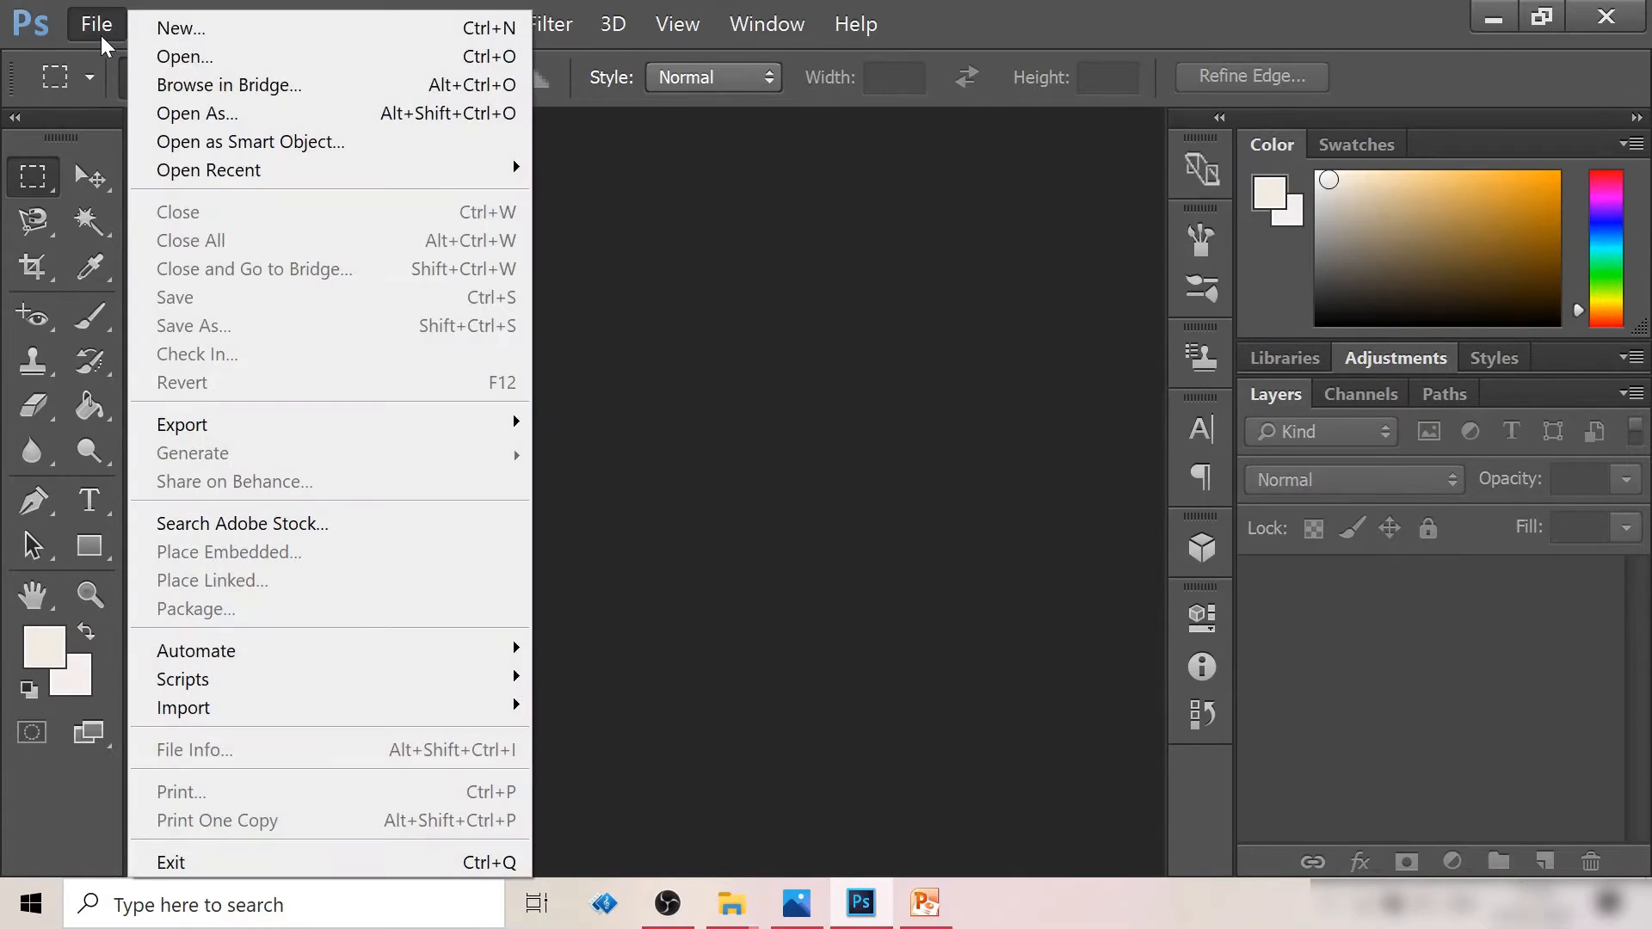
pyautogui.click(176, 29)
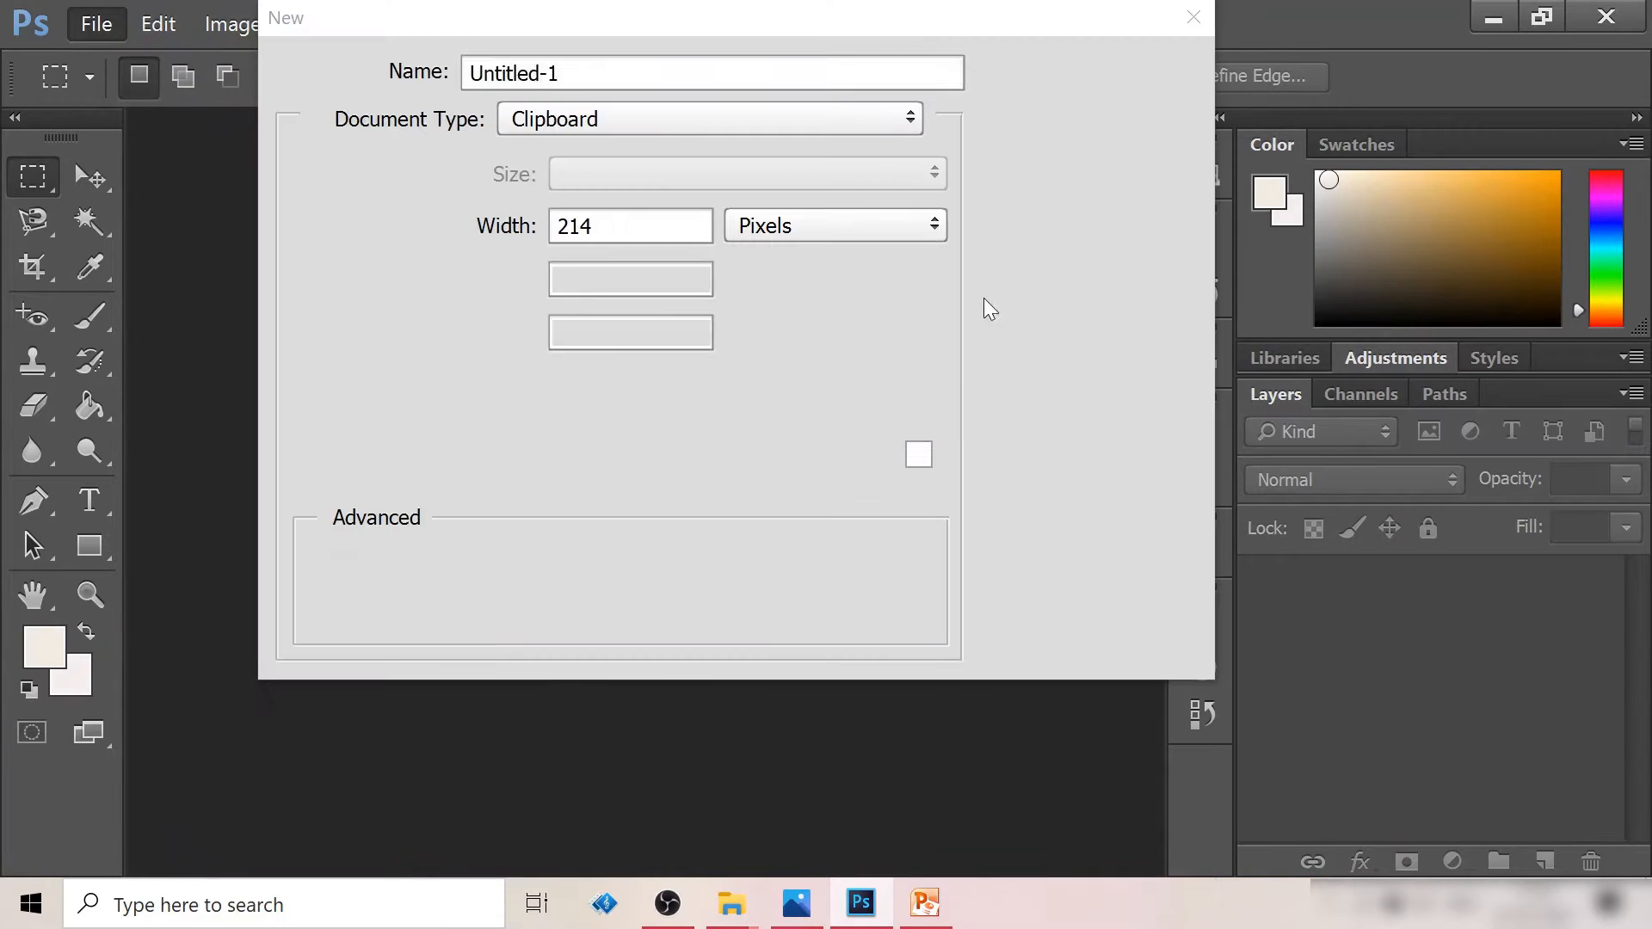
pyautogui.click(803, 227)
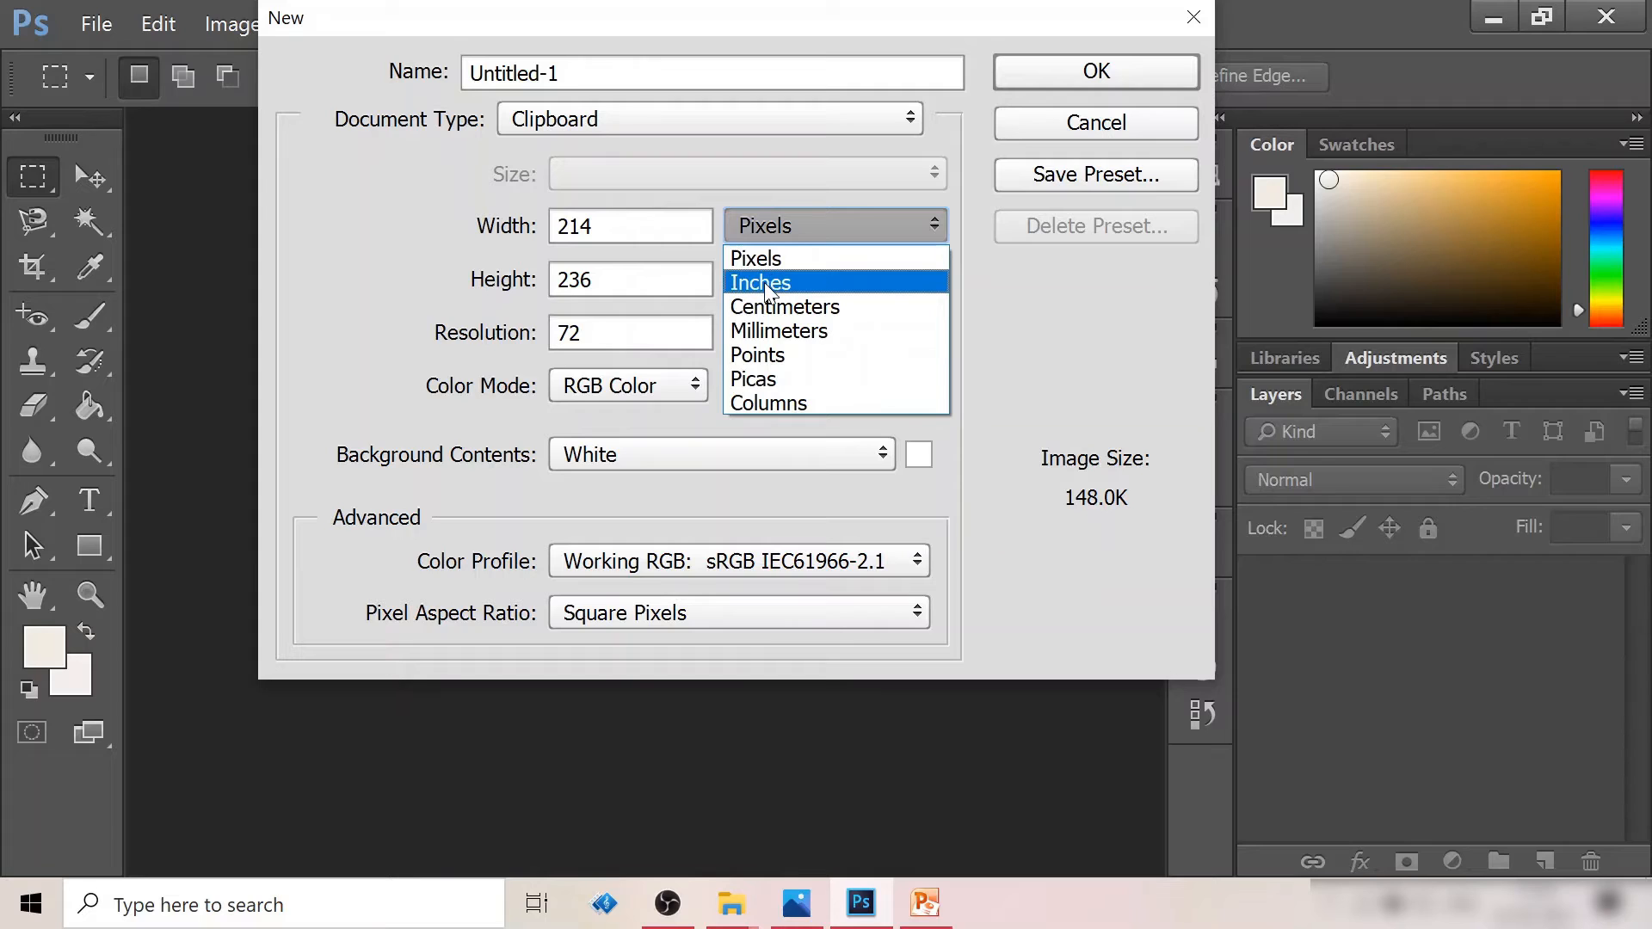
pyautogui.click(765, 287)
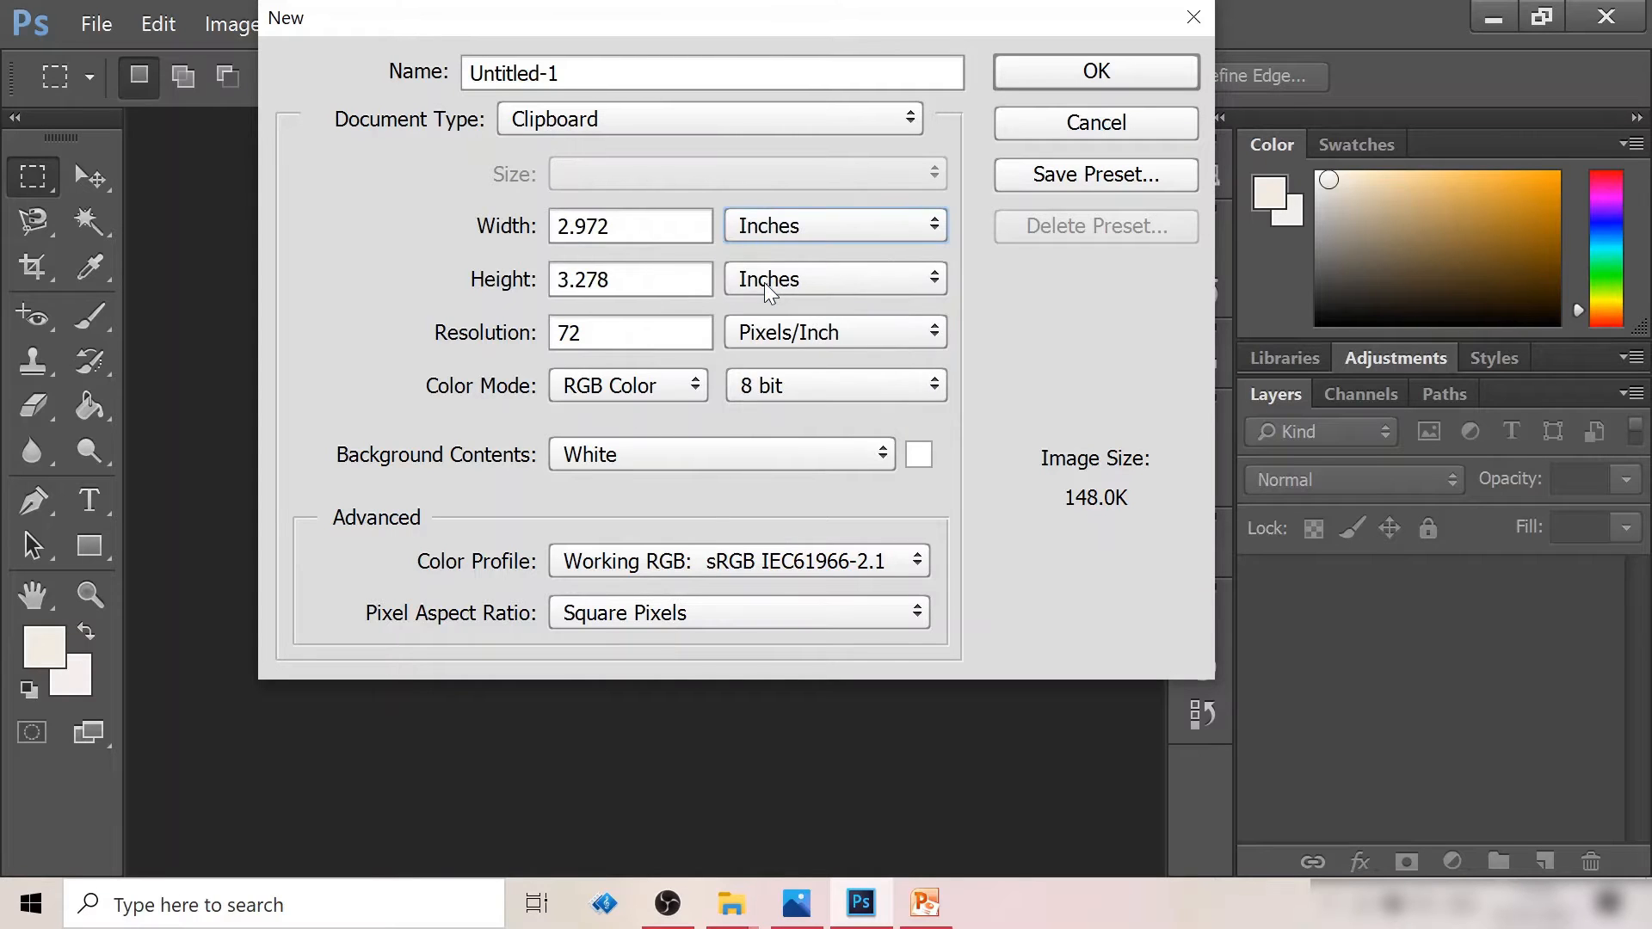
pyautogui.moveTo(626, 227); pyautogui.dragTo(519, 231)
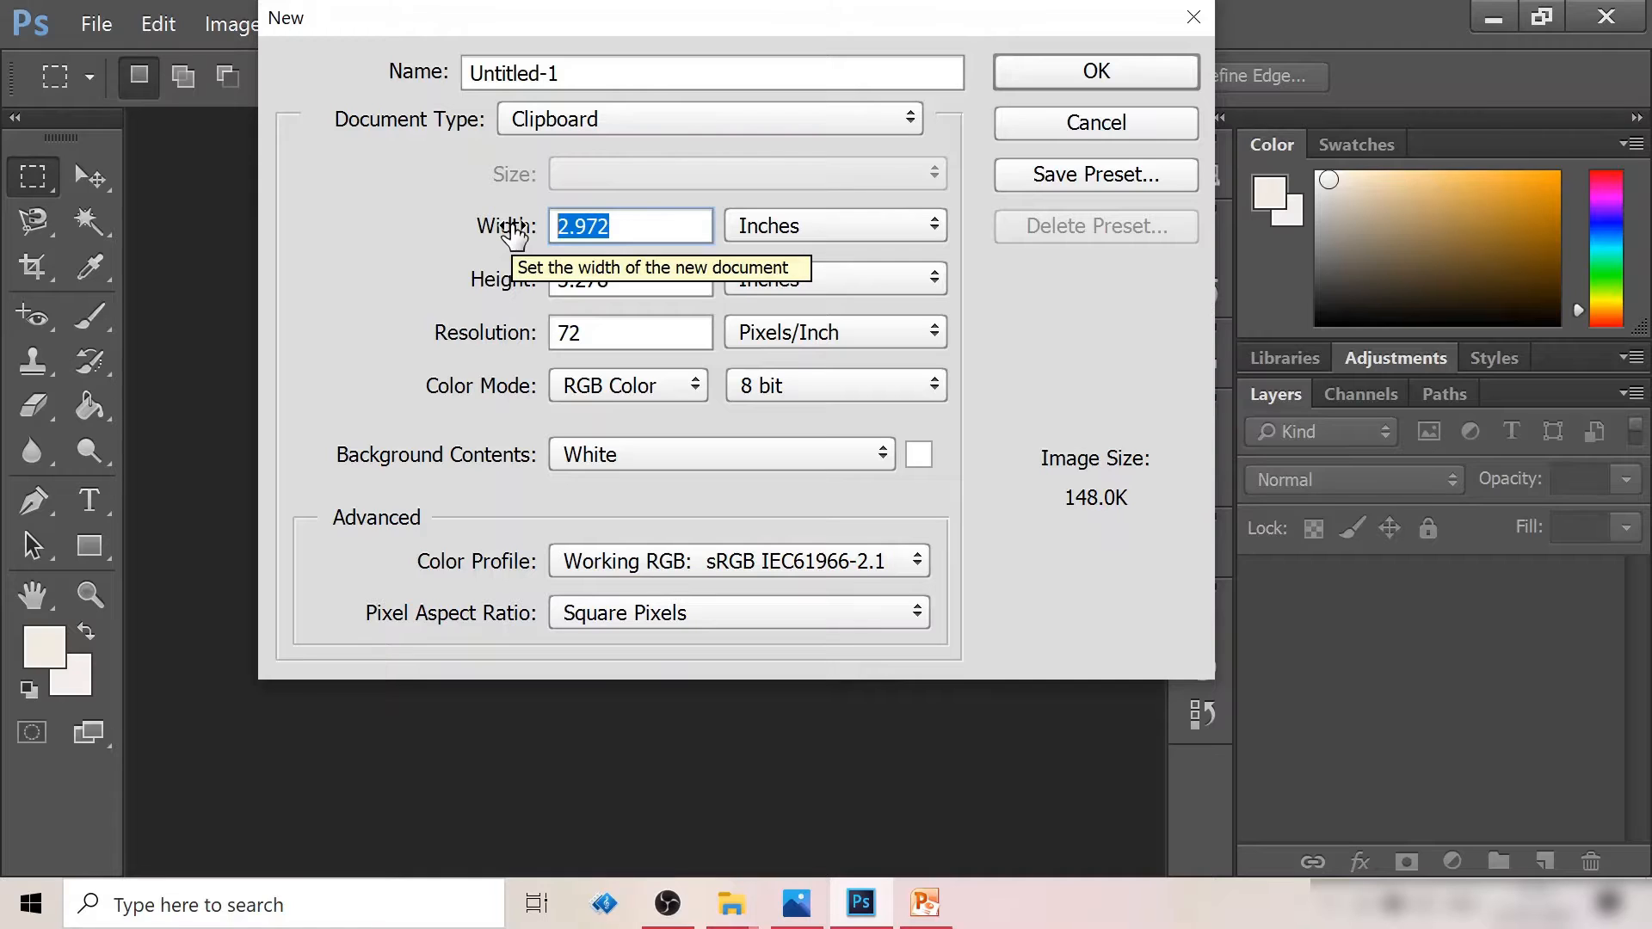
pyautogui.write('4')
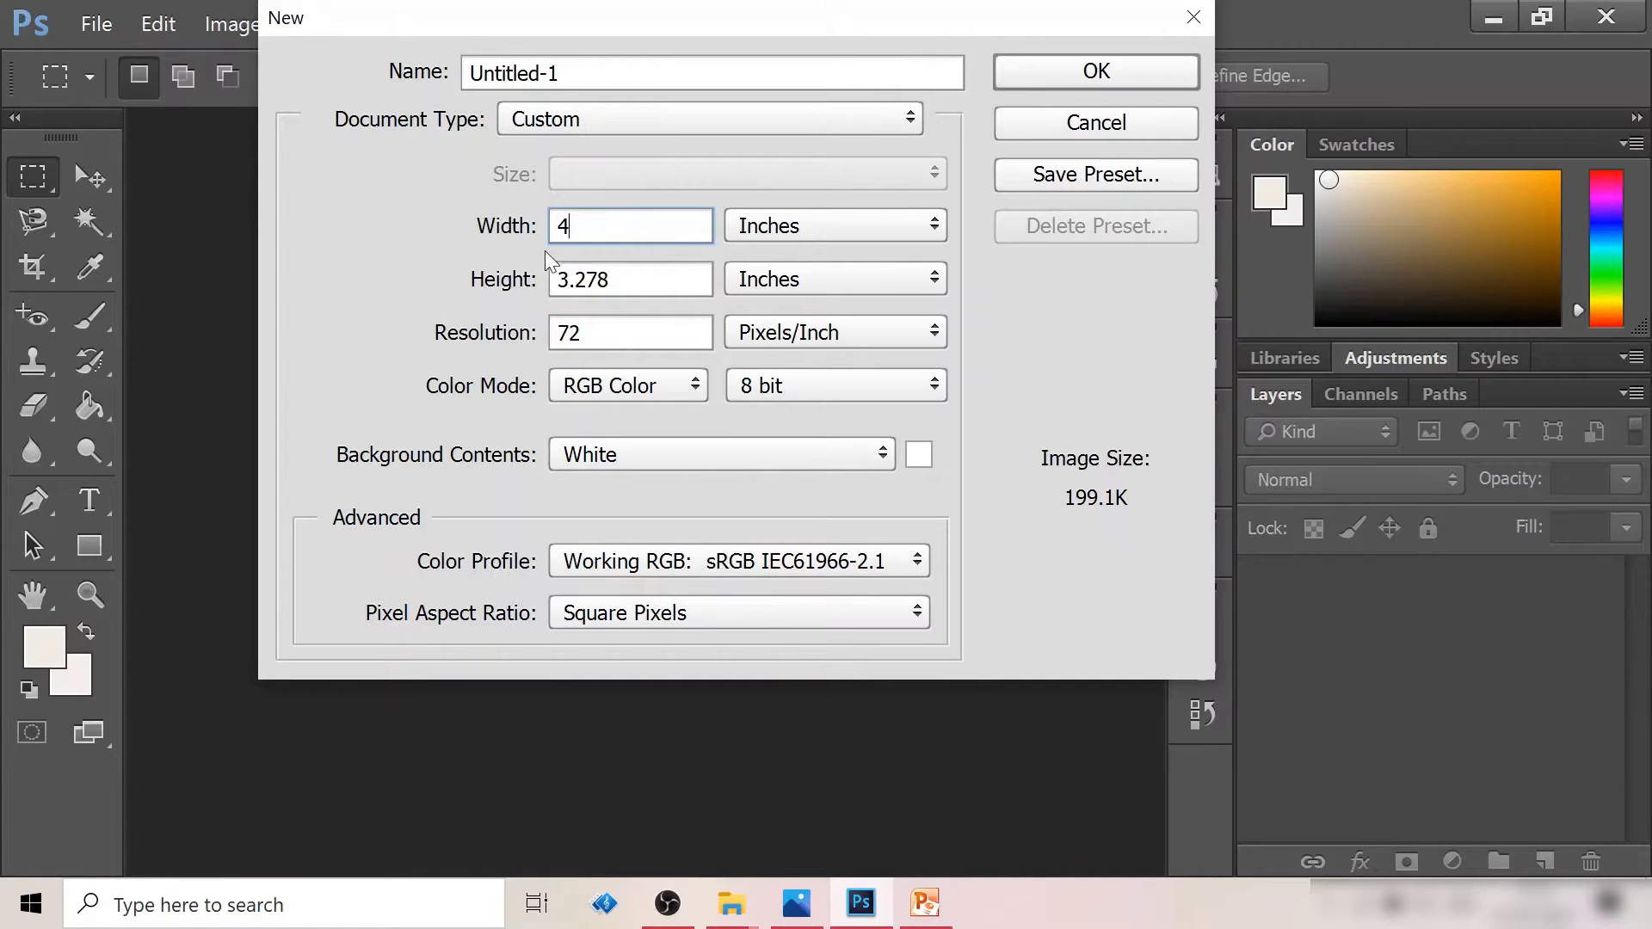
pyautogui.press('Tab')
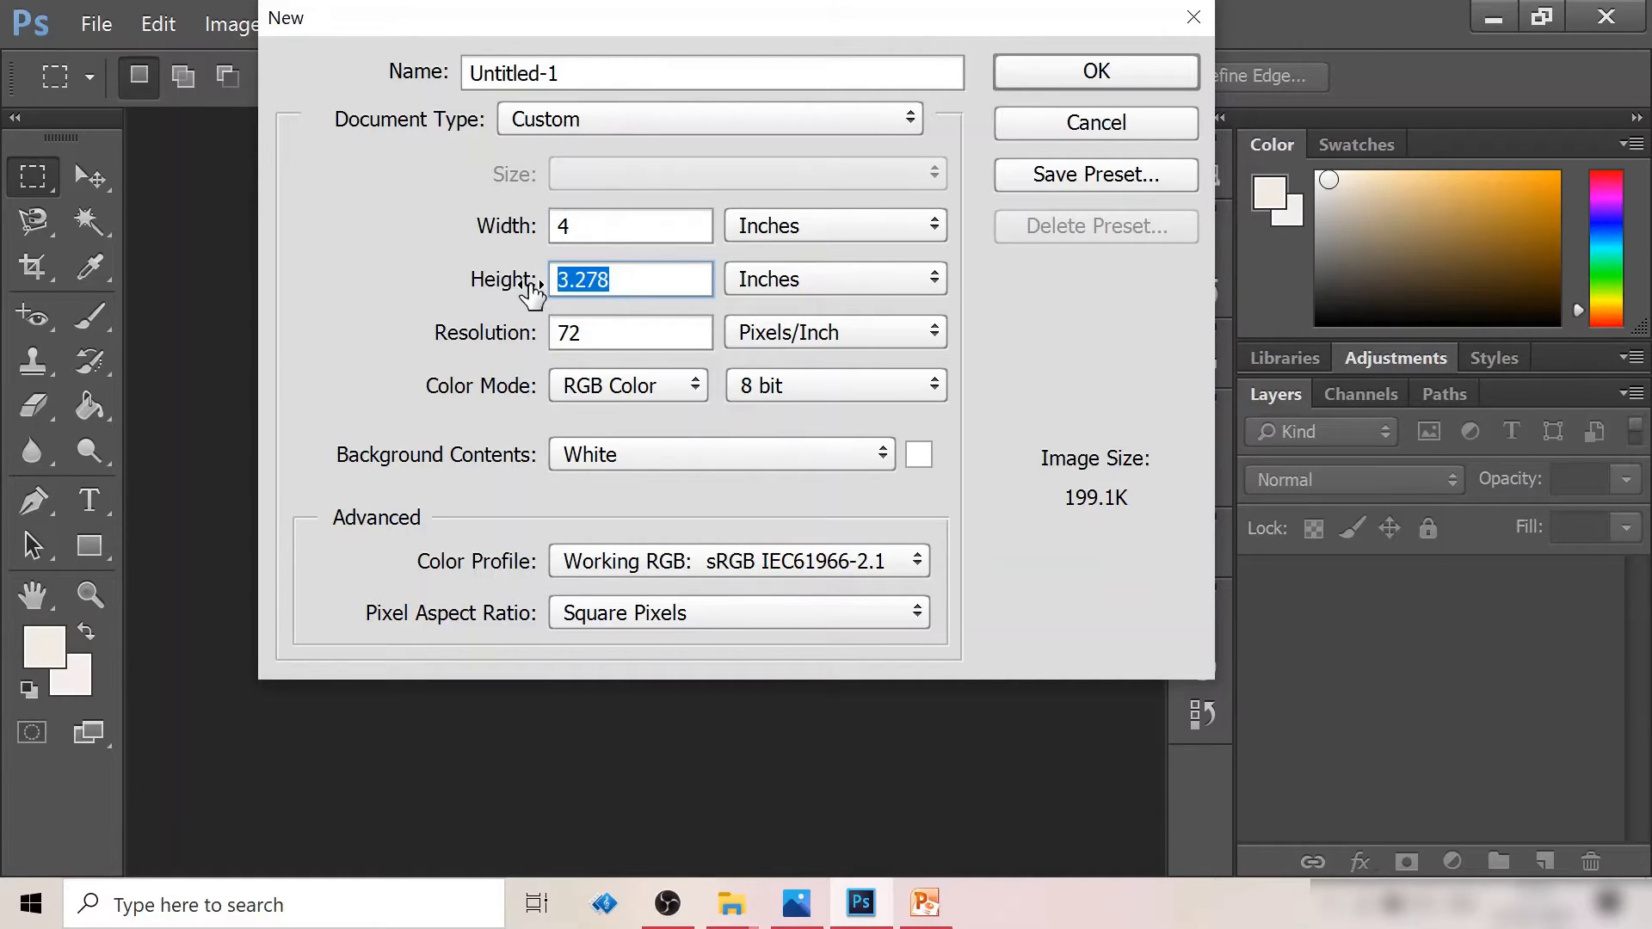
pyautogui.write('6')
pyautogui.click(1113, 75)
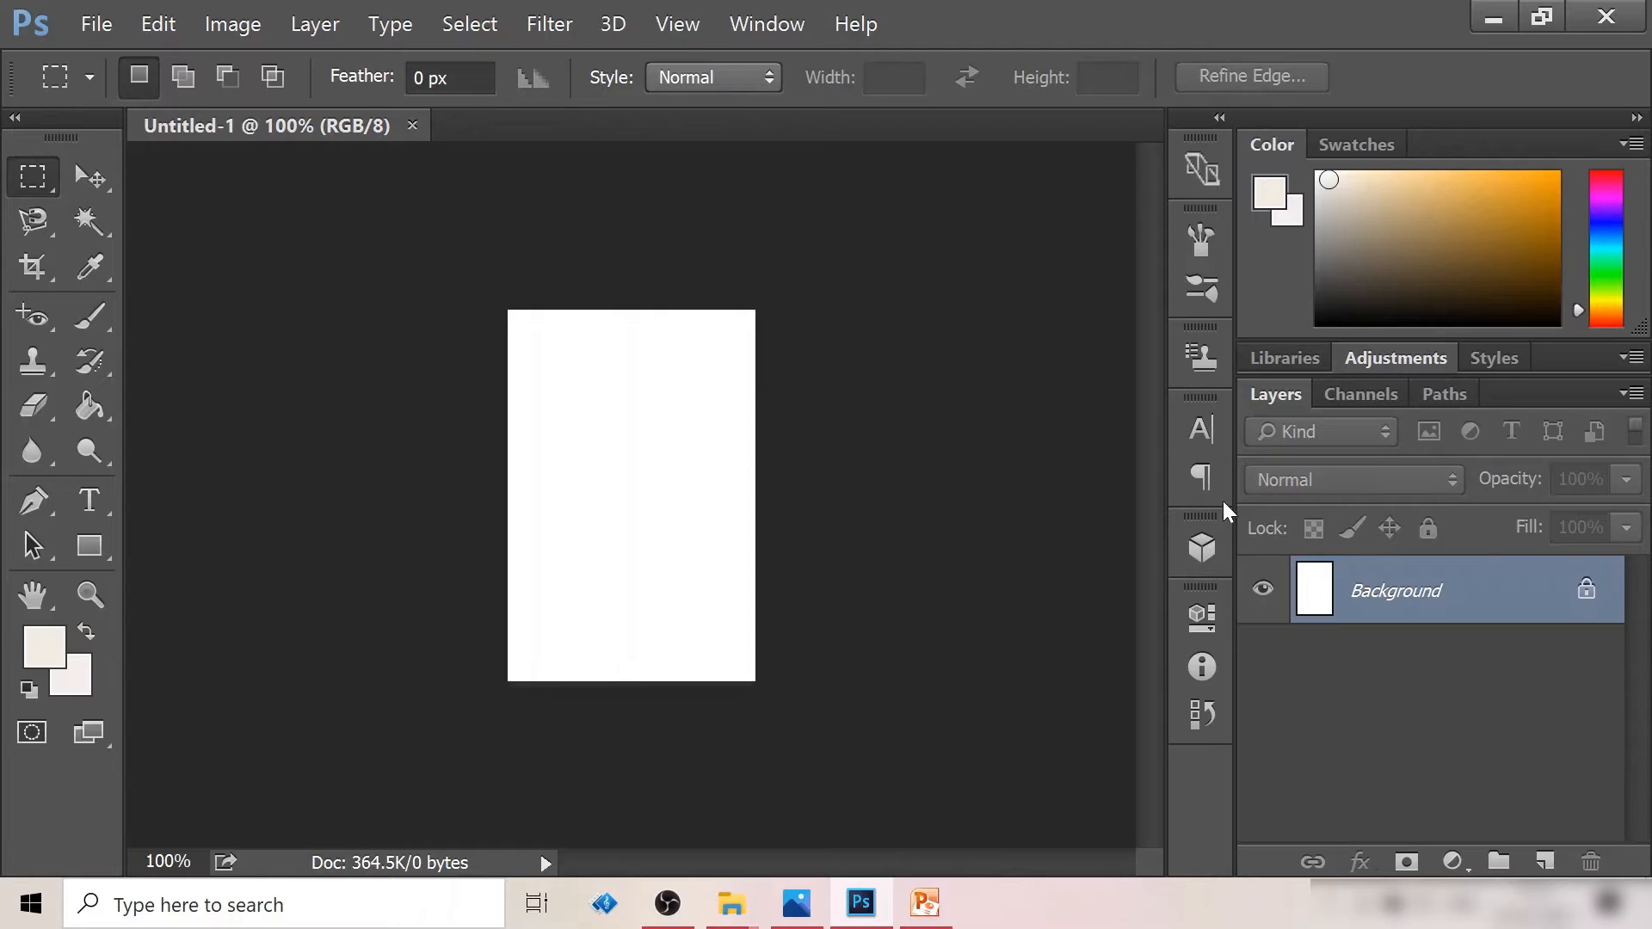
pyautogui.click(1588, 591)
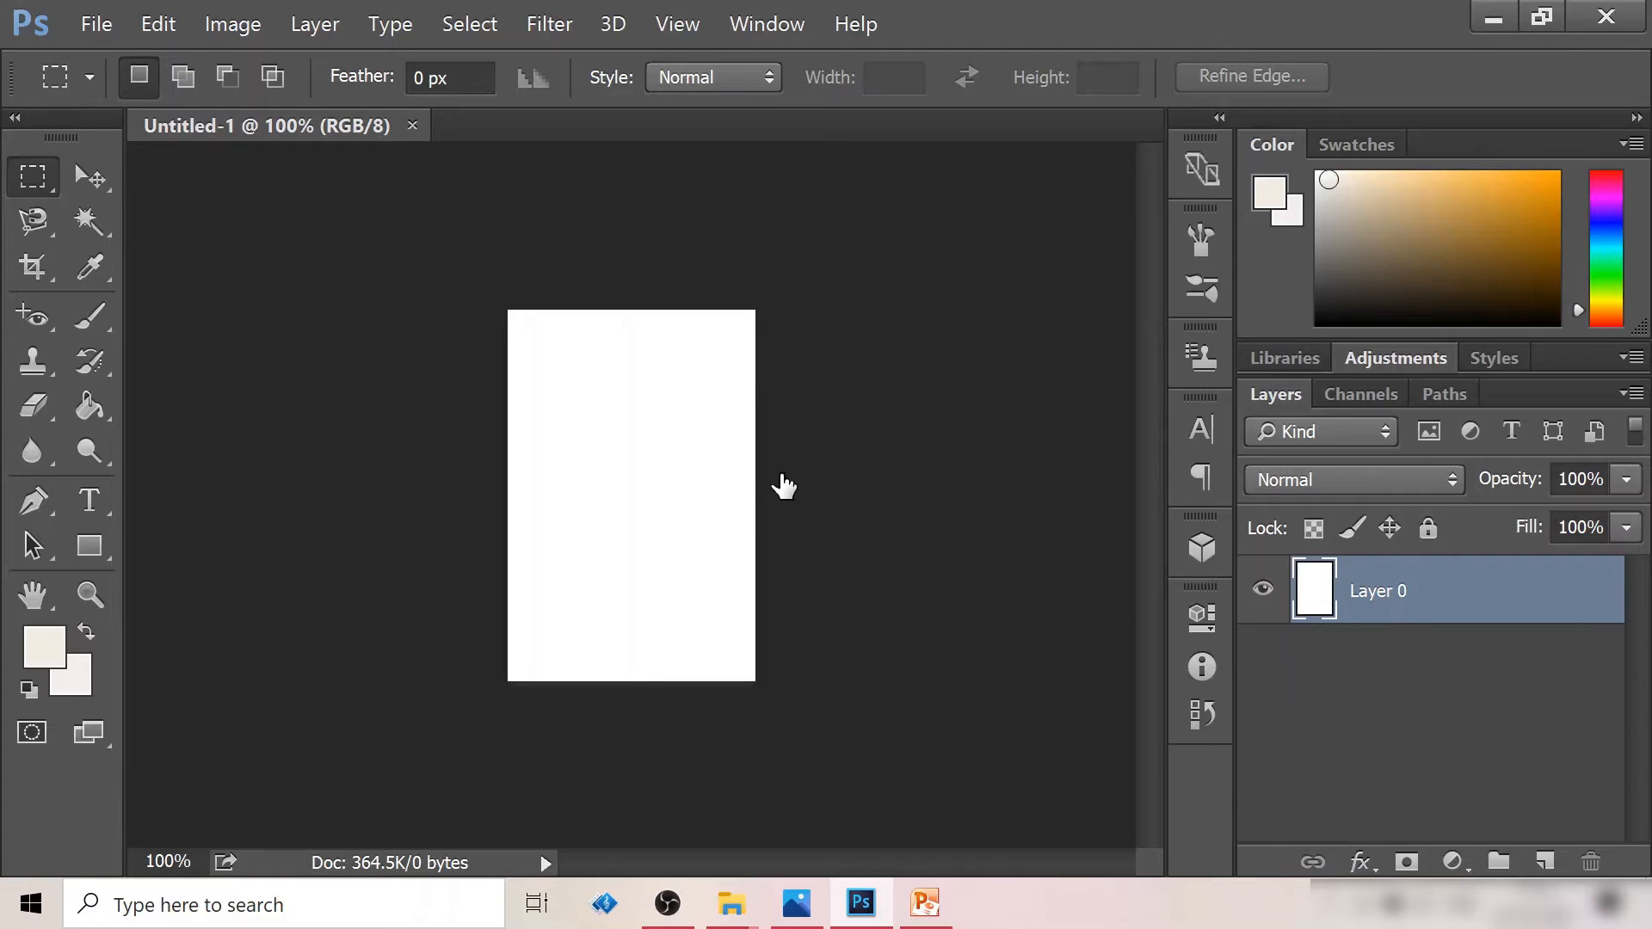
pyautogui.press('h')
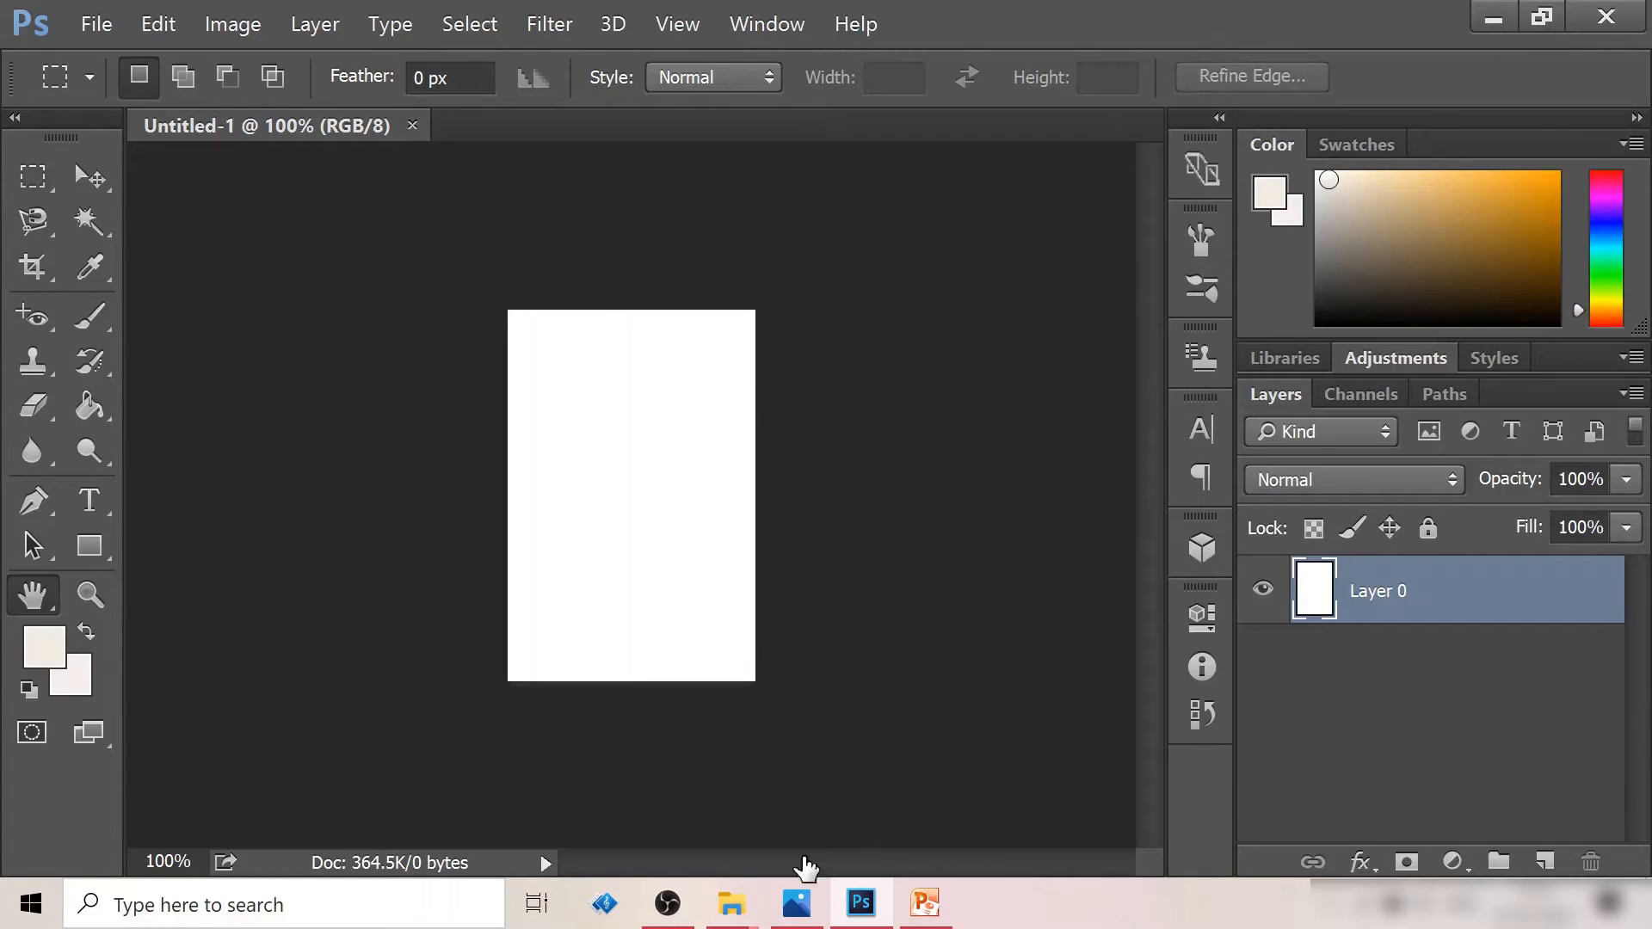
pyautogui.moveTo(732, 903)
pyautogui.click(505, 776)
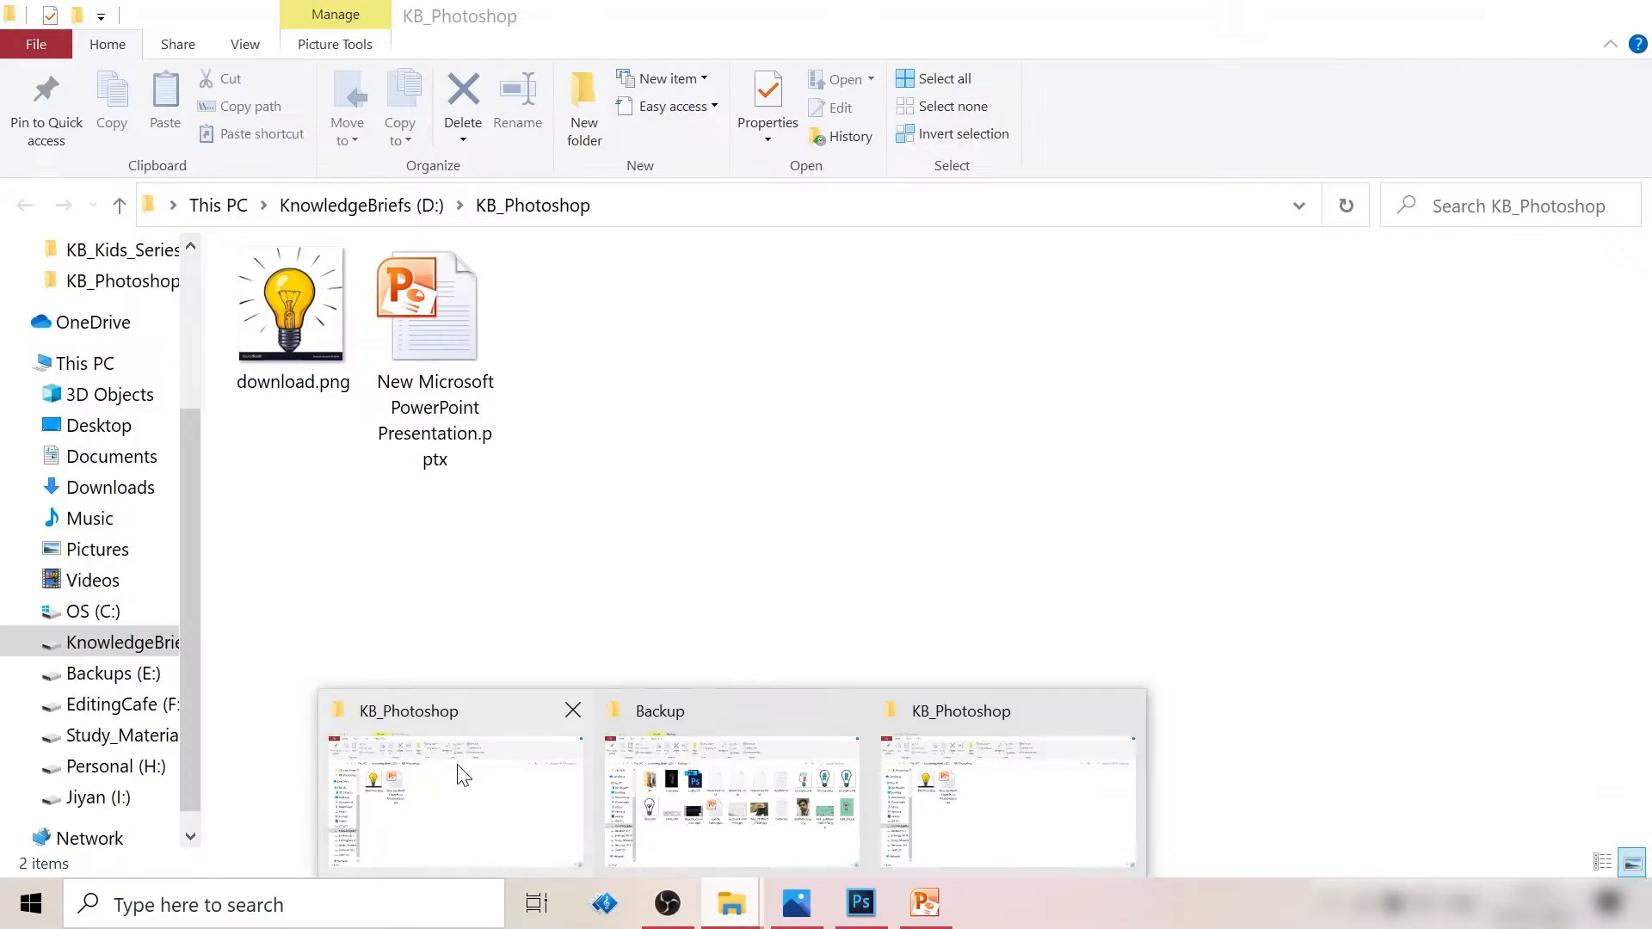
pyautogui.click(299, 359)
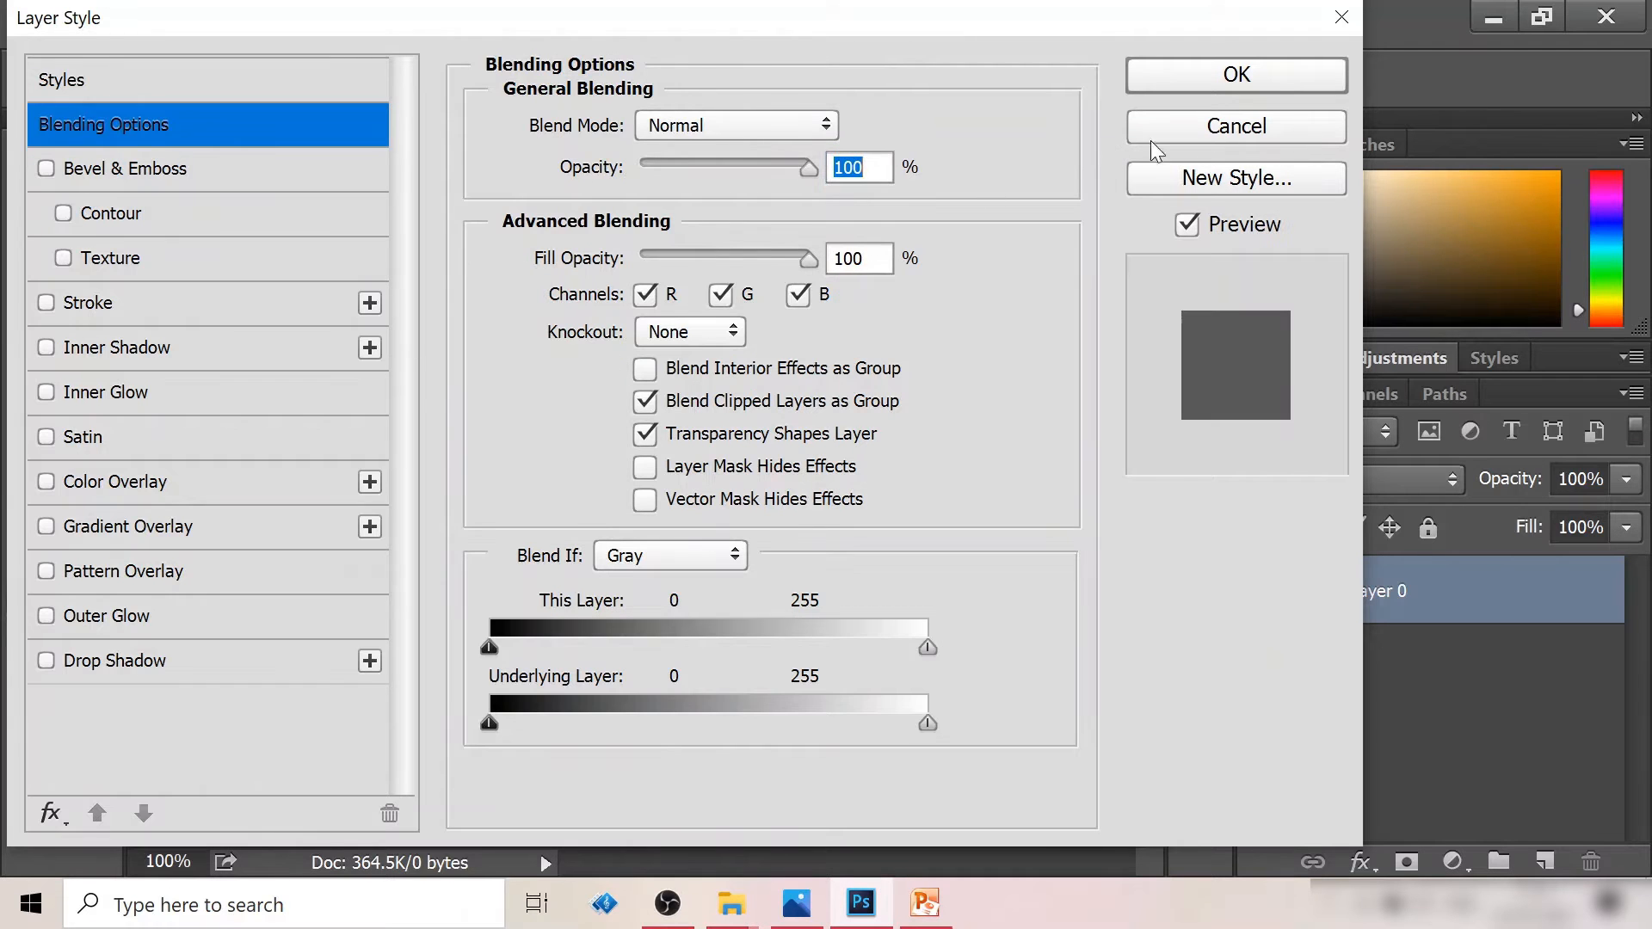
pyautogui.click(1240, 129)
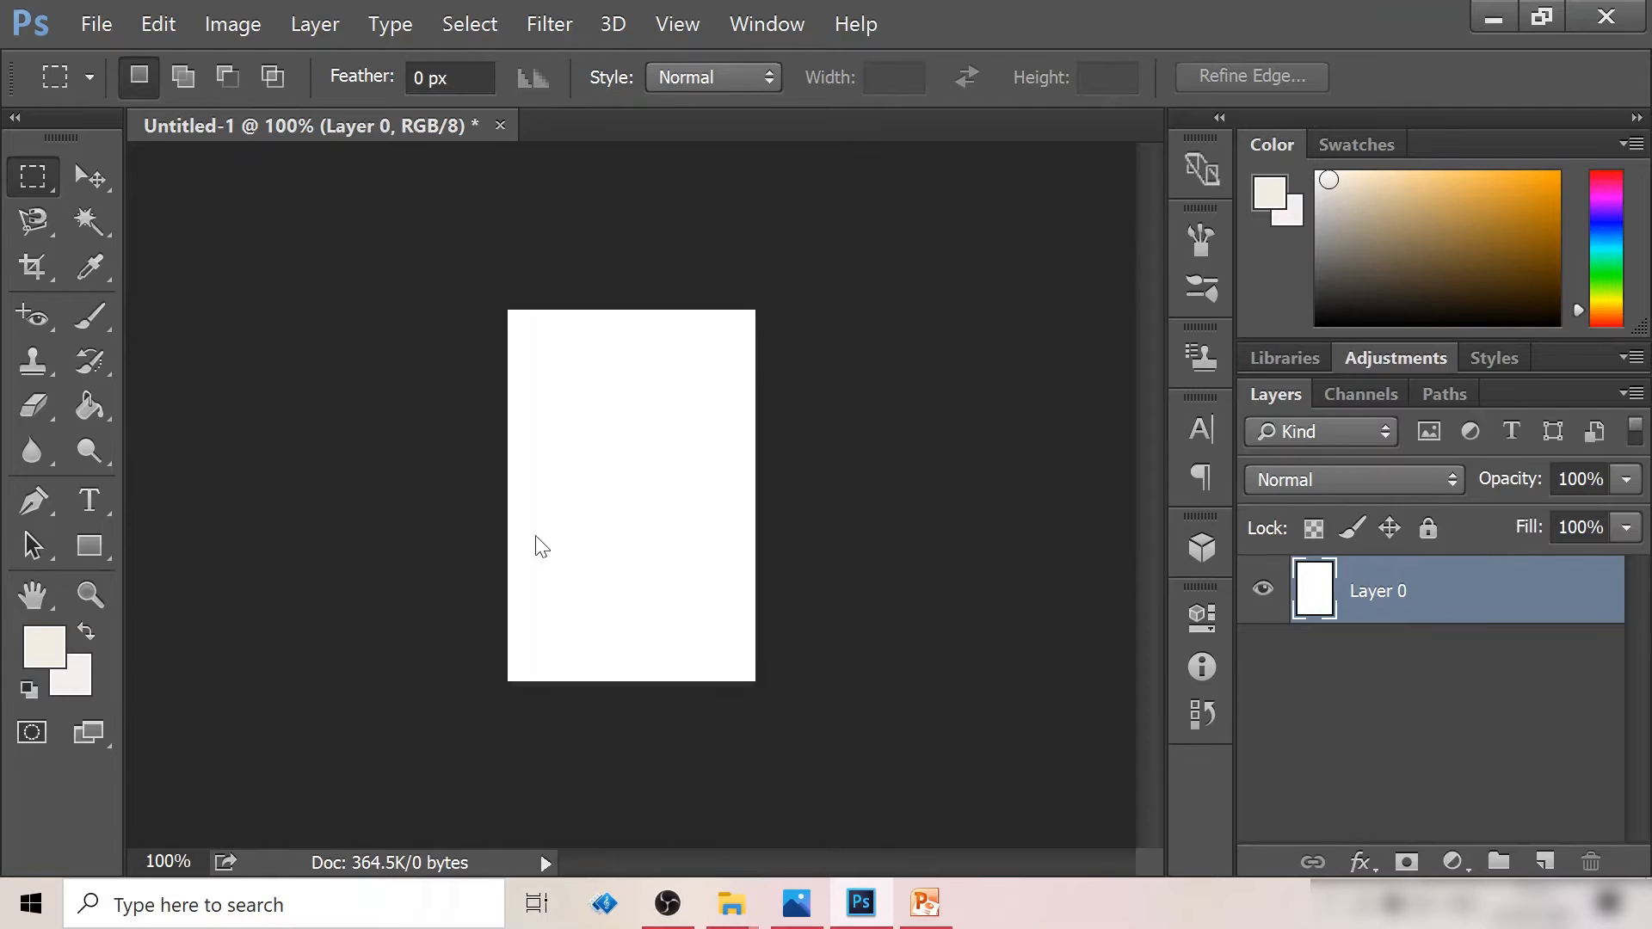
# Step: Open download.png from the KB_Photoshop folder as a separate document in Photoshop
pyautogui.moveTo(731, 903)
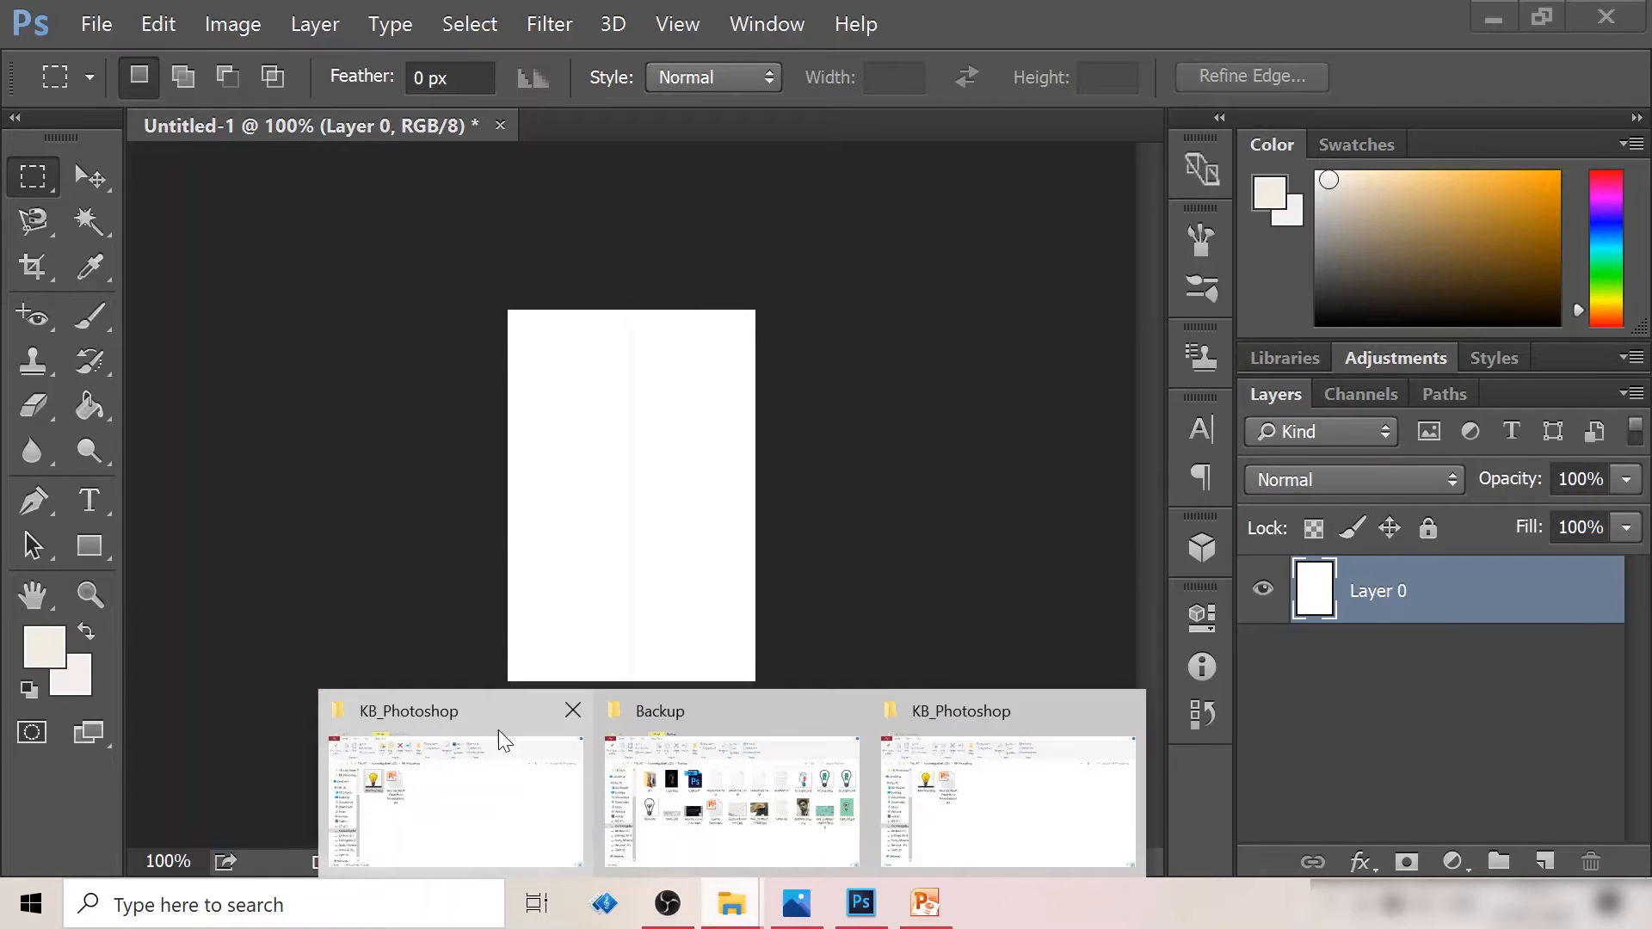
pyautogui.click(457, 780)
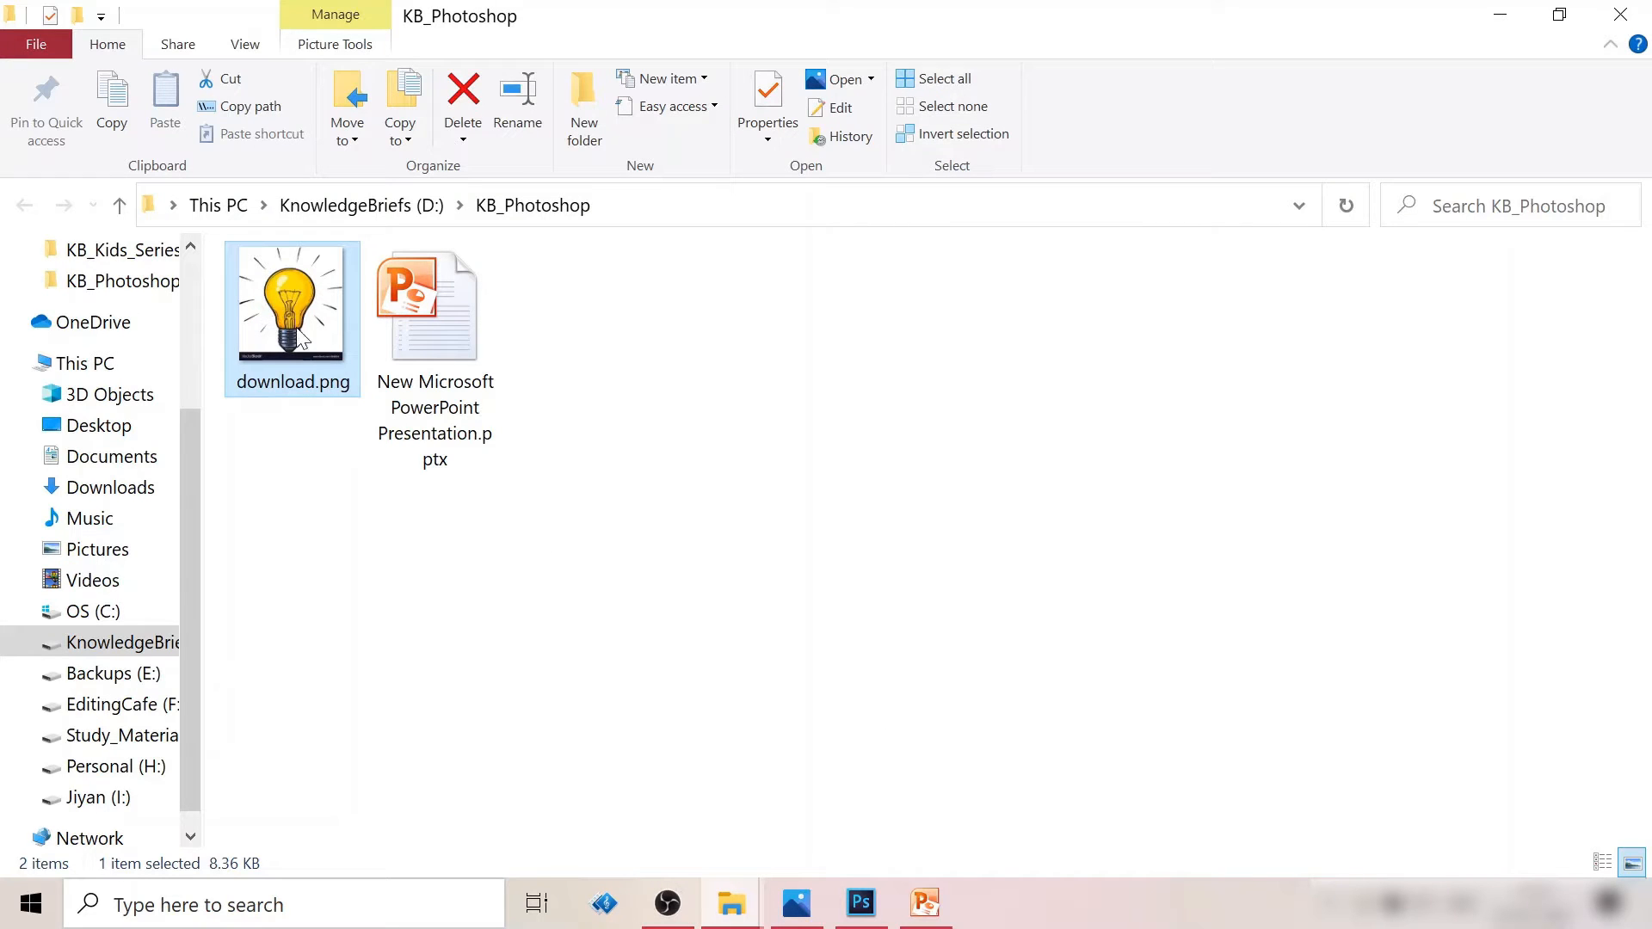
pyautogui.moveTo(275, 310); pyautogui.dragTo(626, 134)
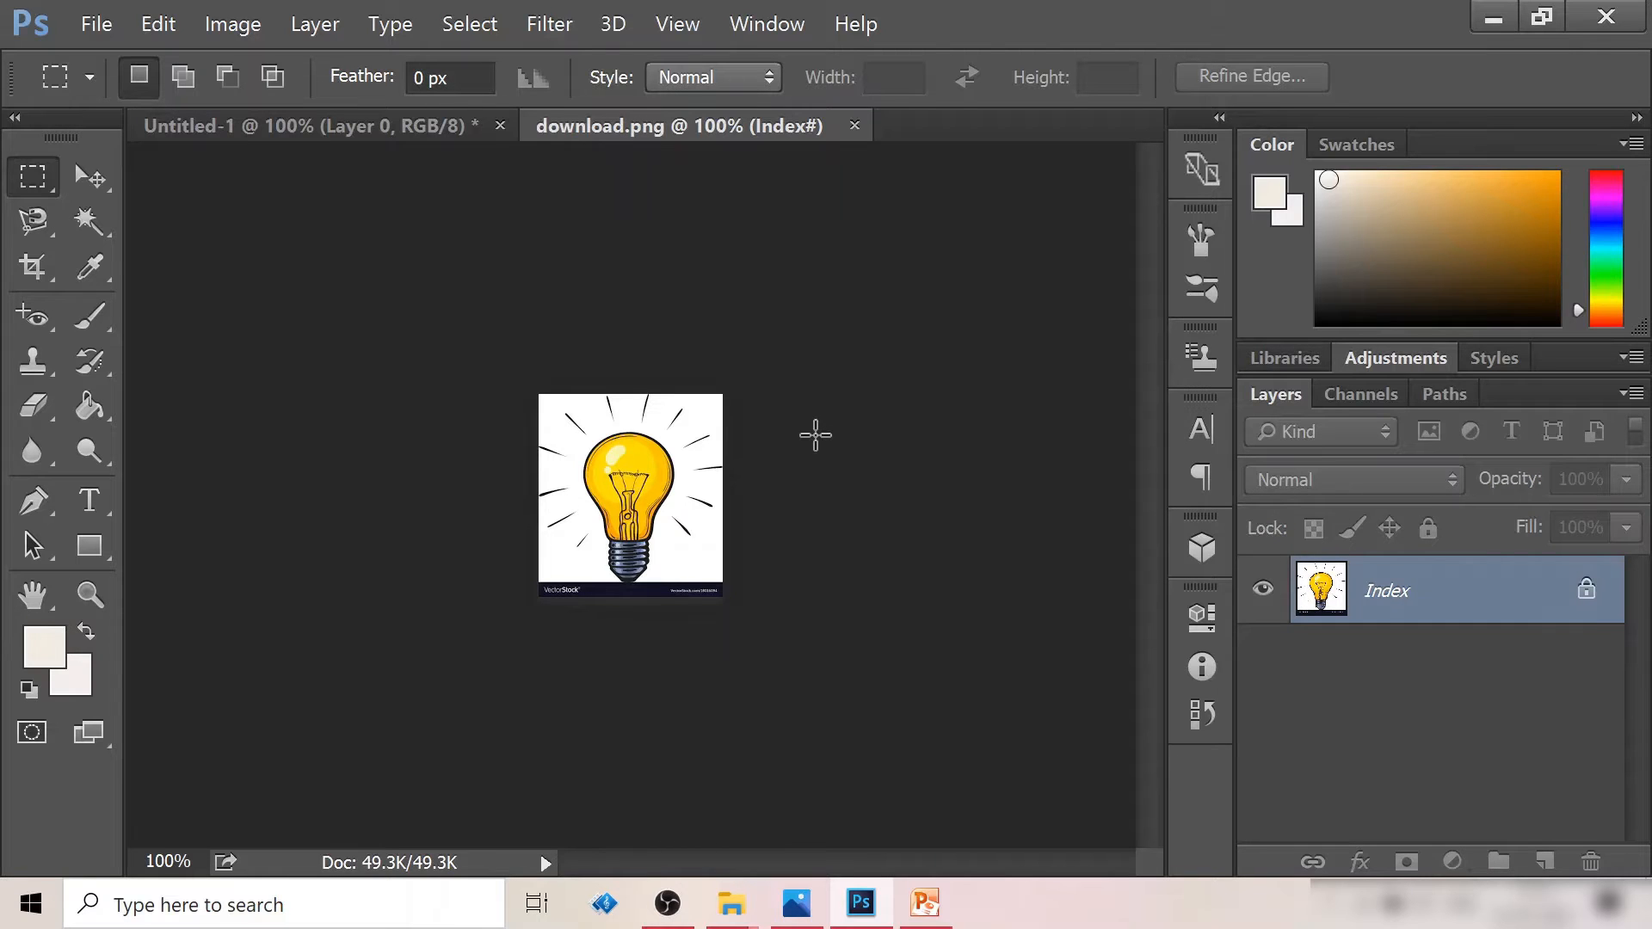
# Step: Copy the entire bulb image into the Untitled-1 document as a new layer and hide the white Layer 0
pyautogui.hotkey('ctrl', 'a')
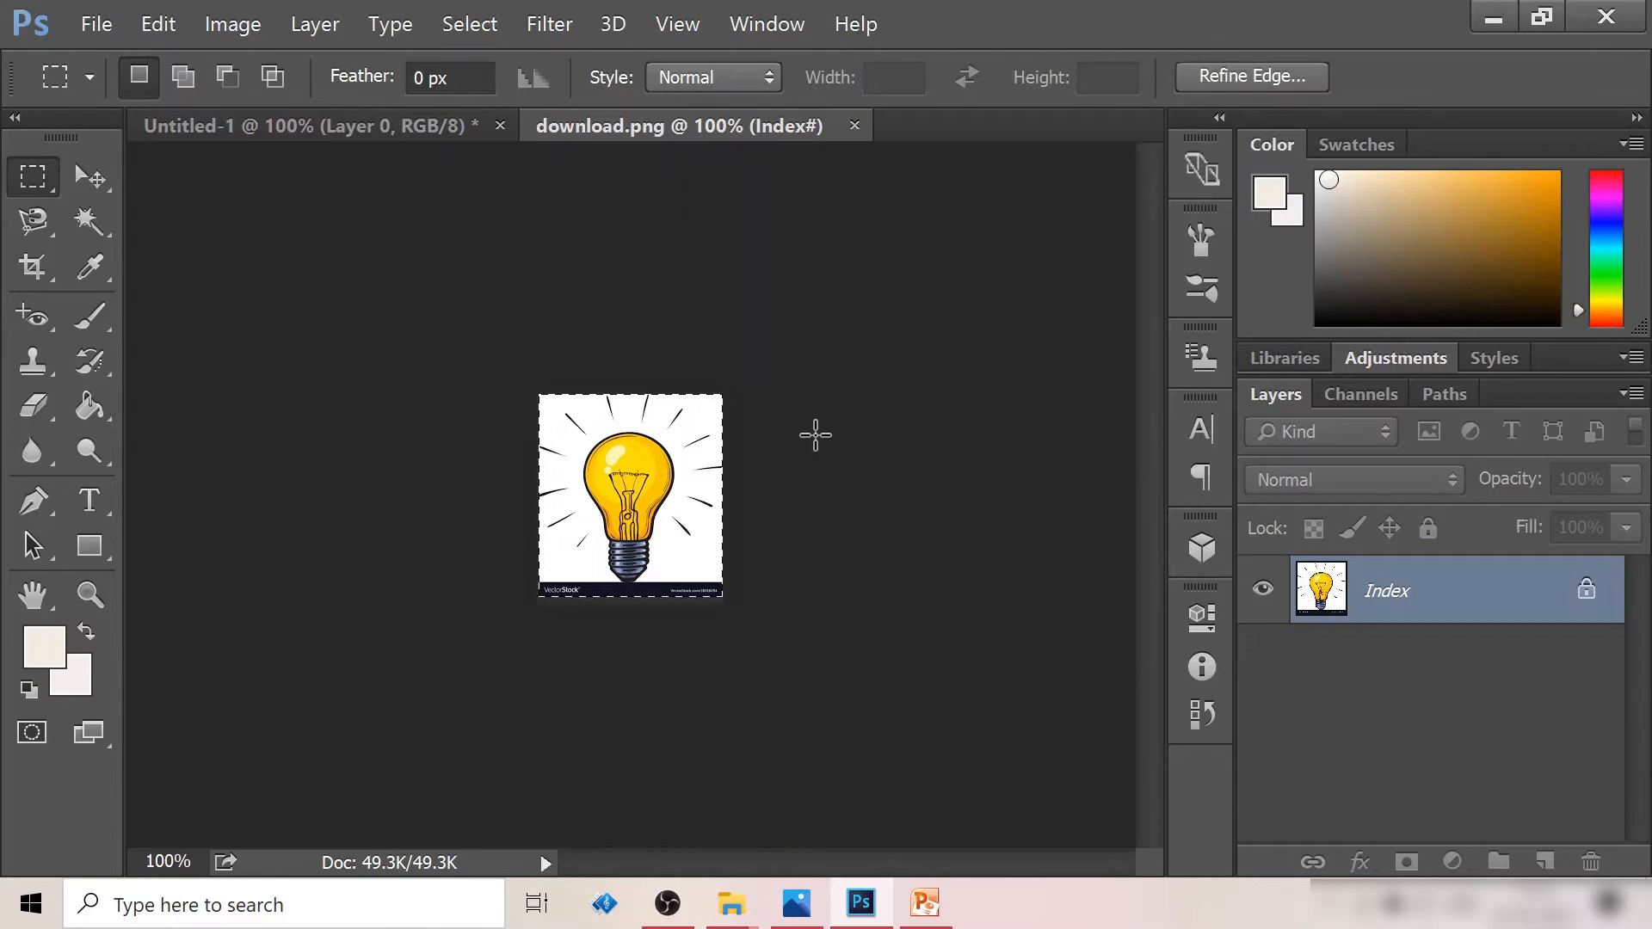
pyautogui.click(305, 129)
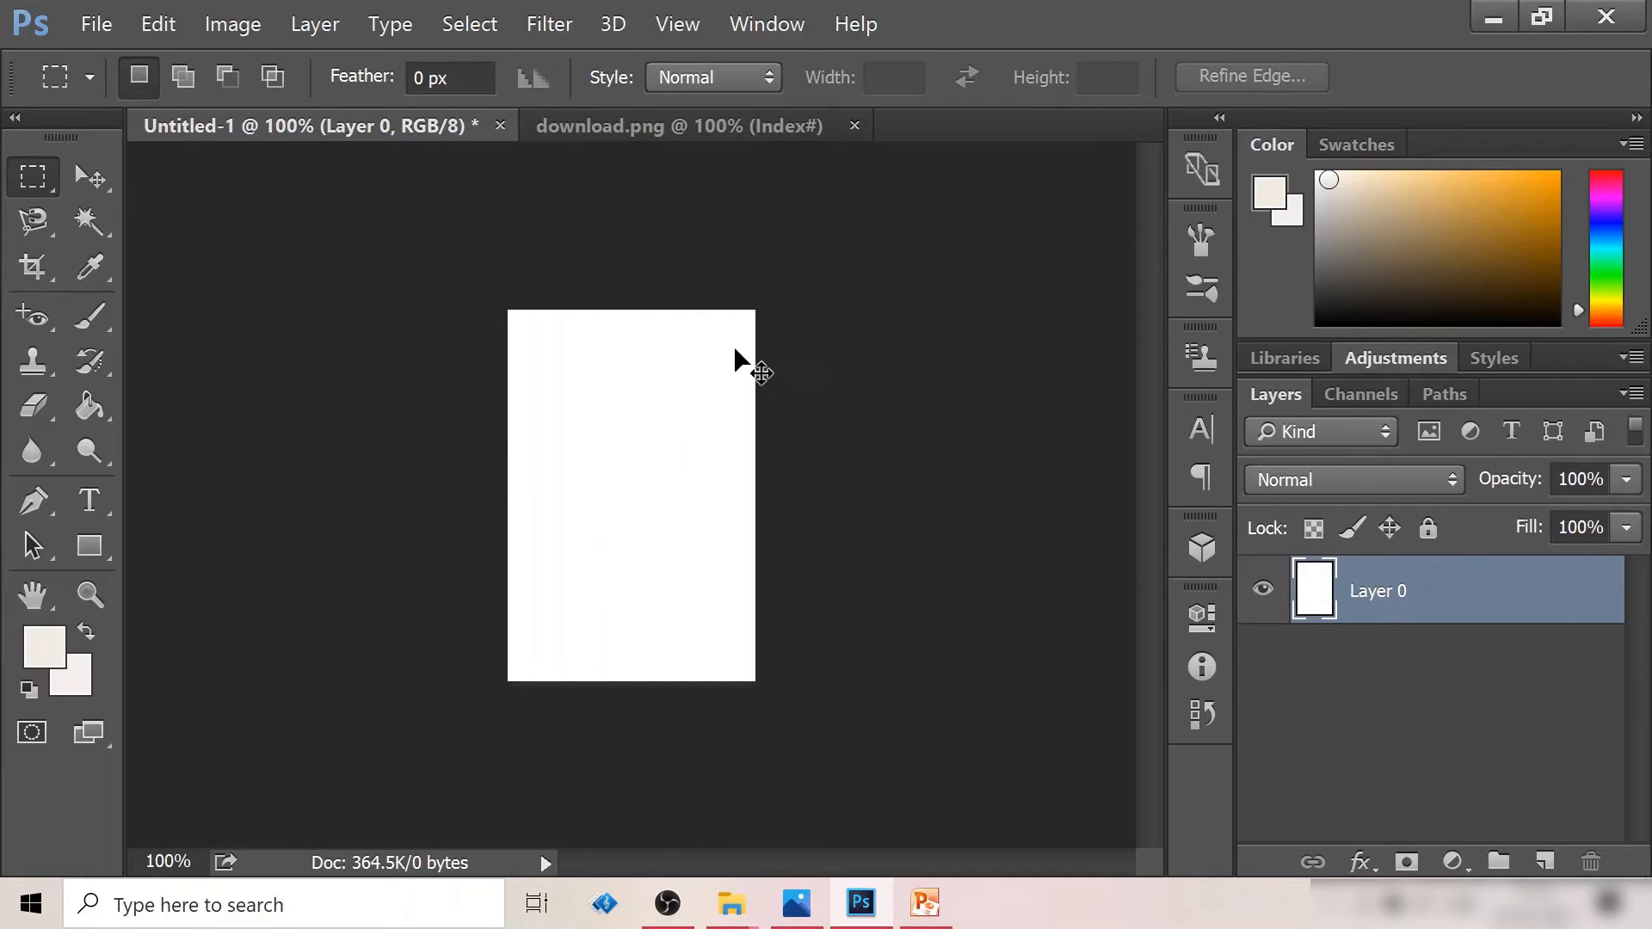
pyautogui.hotkey('ctrl', 'v')
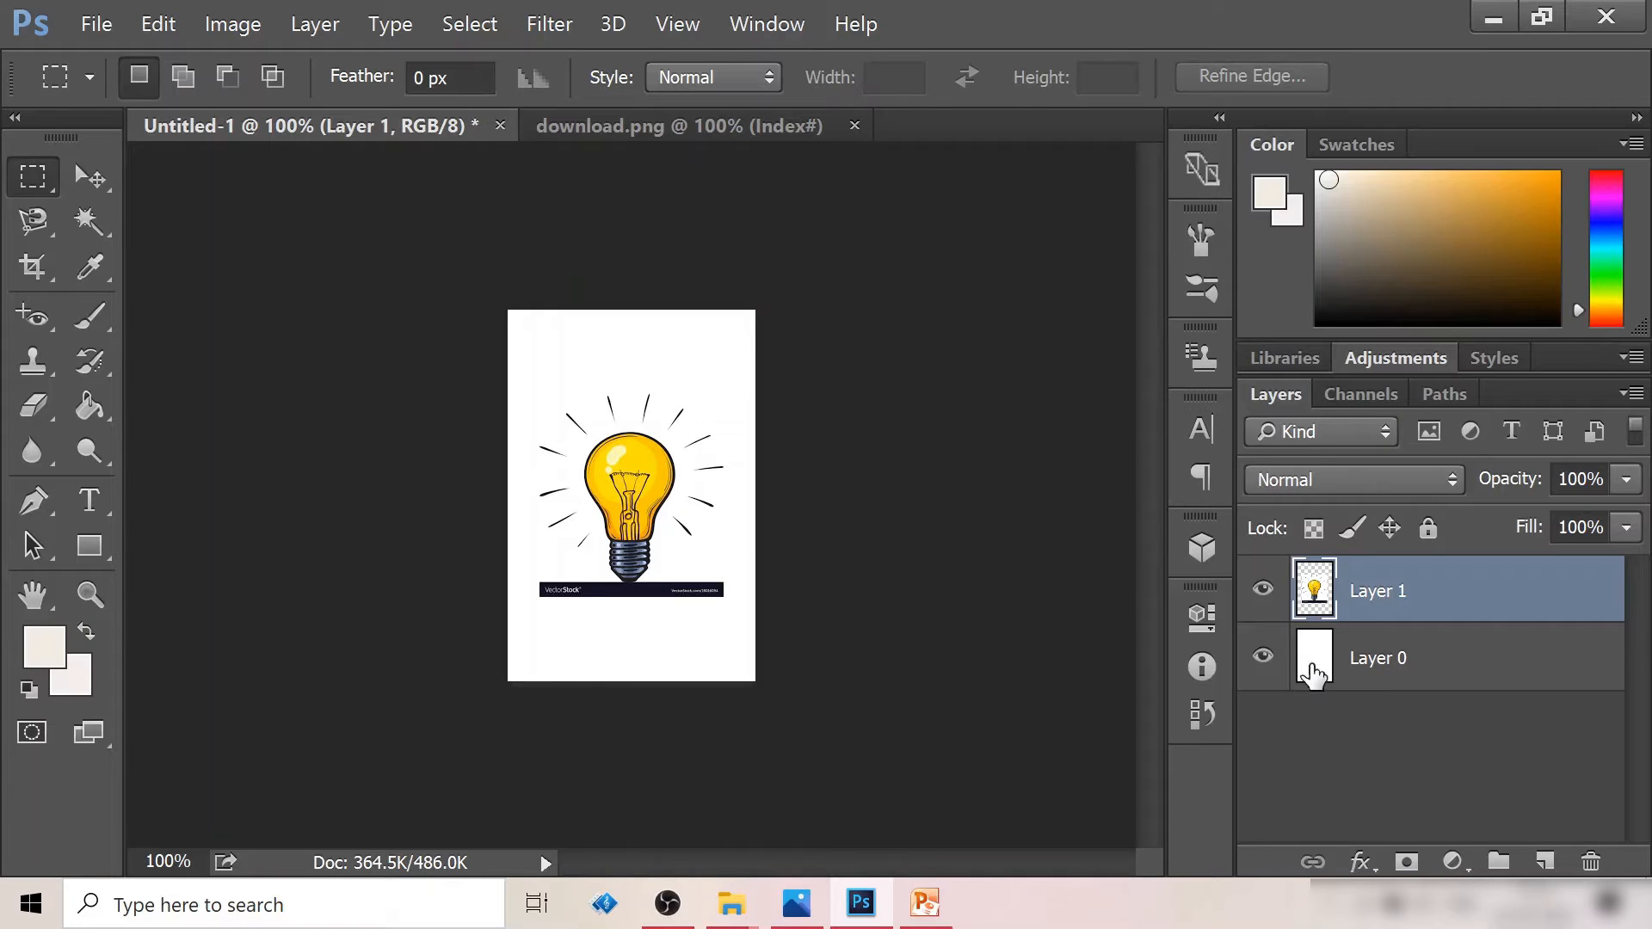
pyautogui.click(1262, 660)
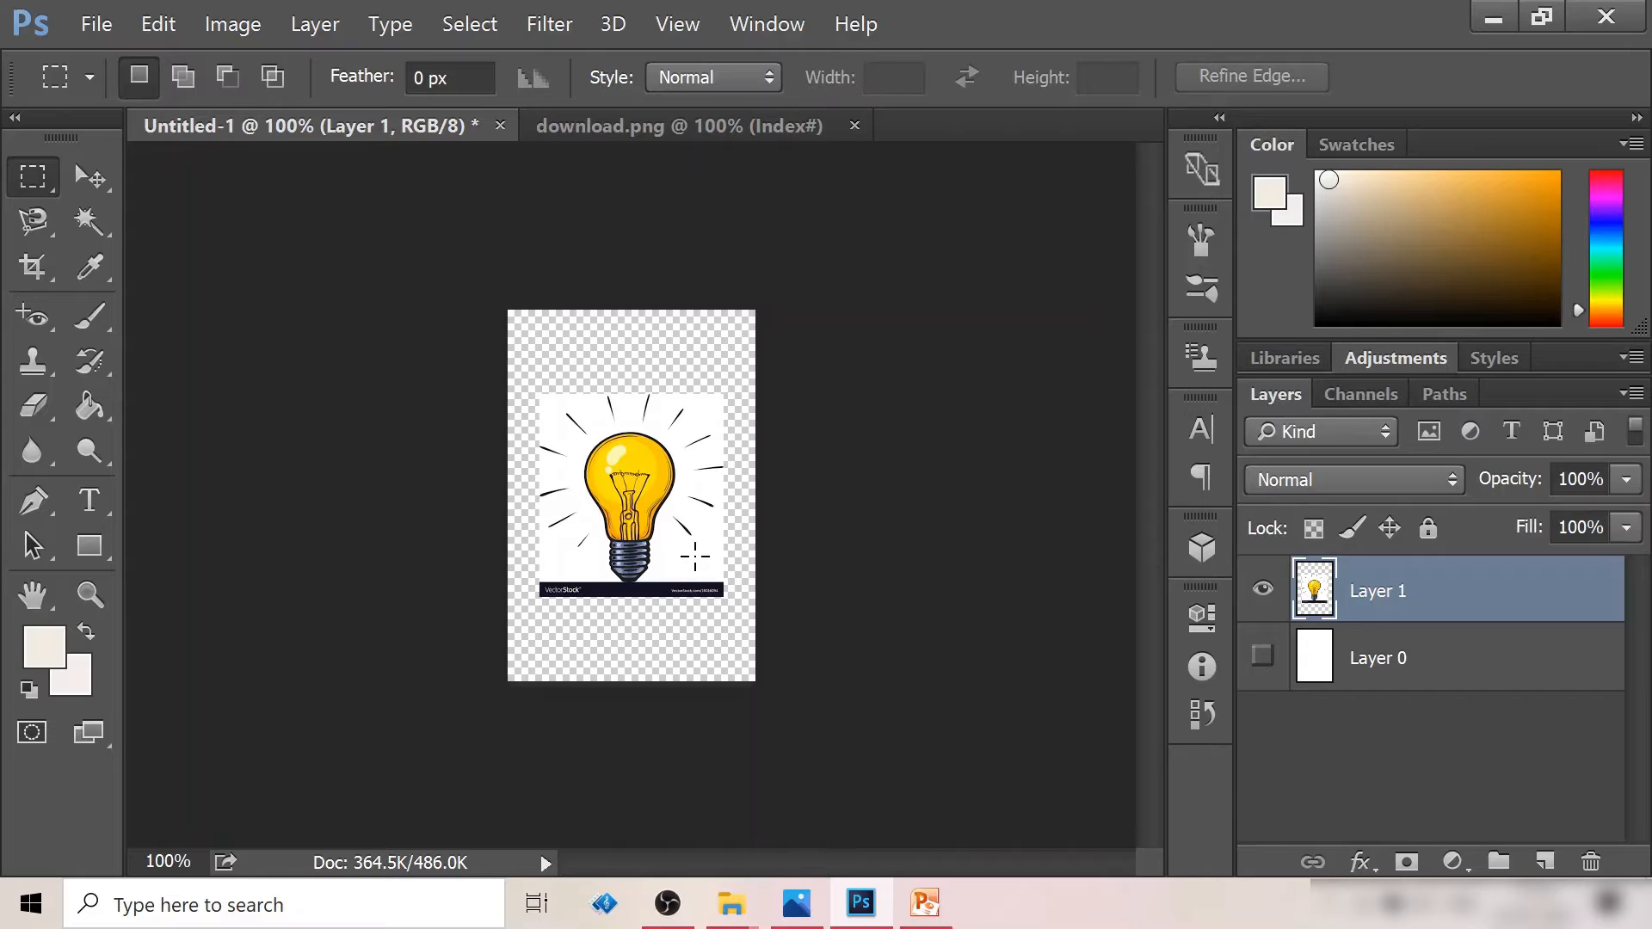
# Step: Delete the white background around the light bulb on Layer 1 using the Magic Wand Tool and clear the selection
pyautogui.hotkey('ctrl', '+')
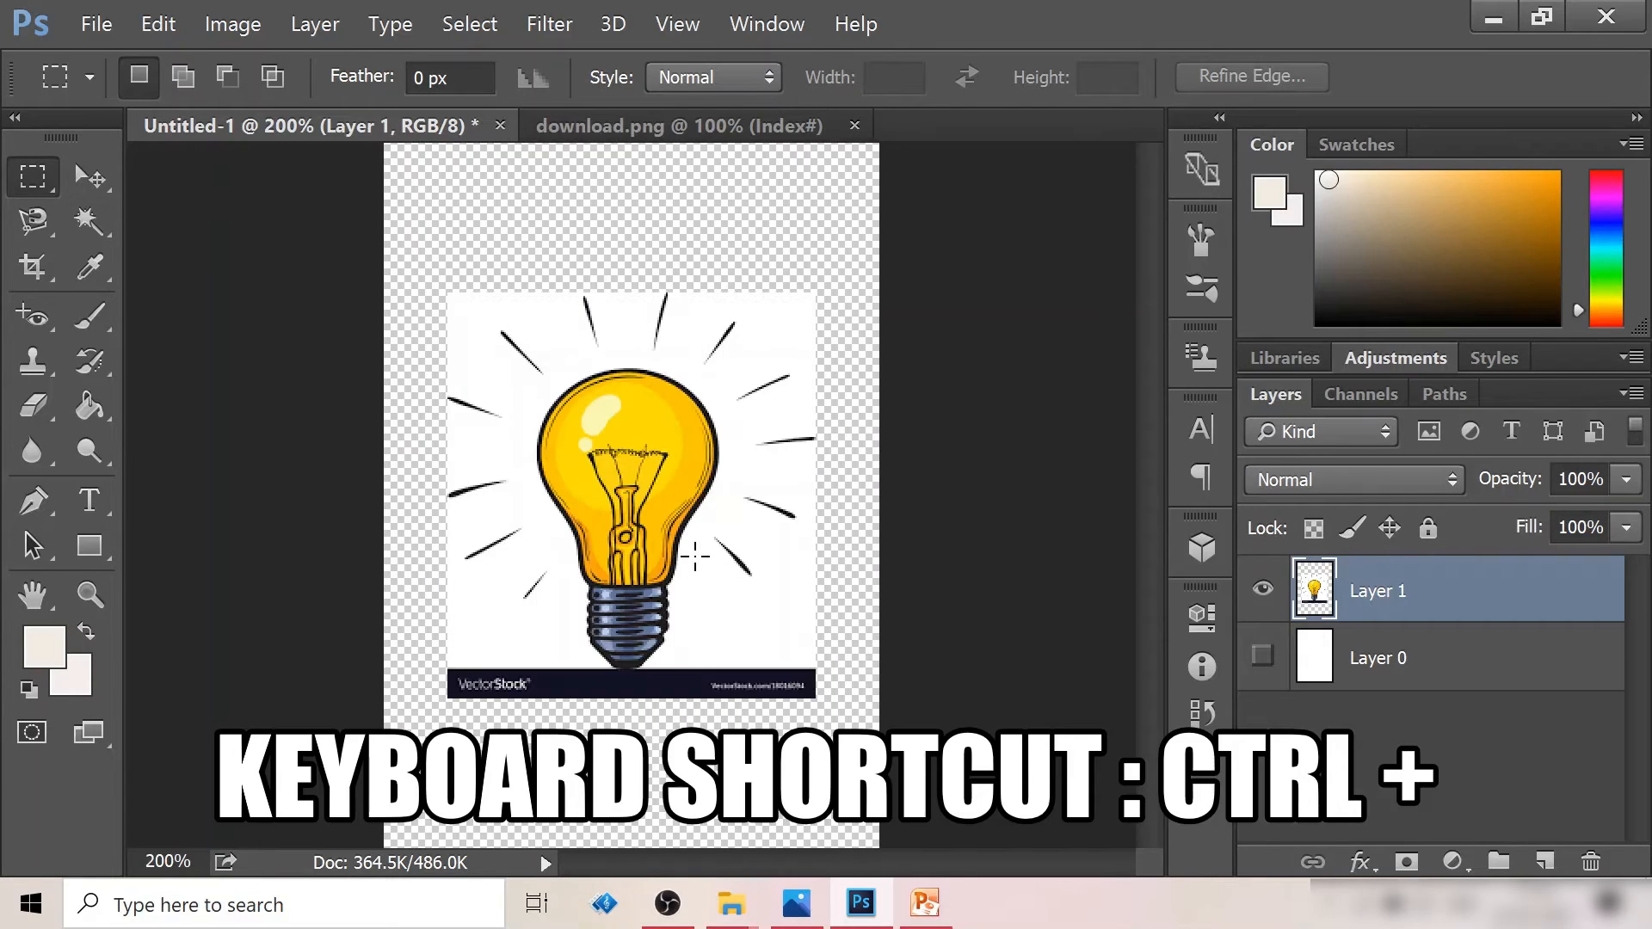
pyautogui.scroll(1, 543, 376)
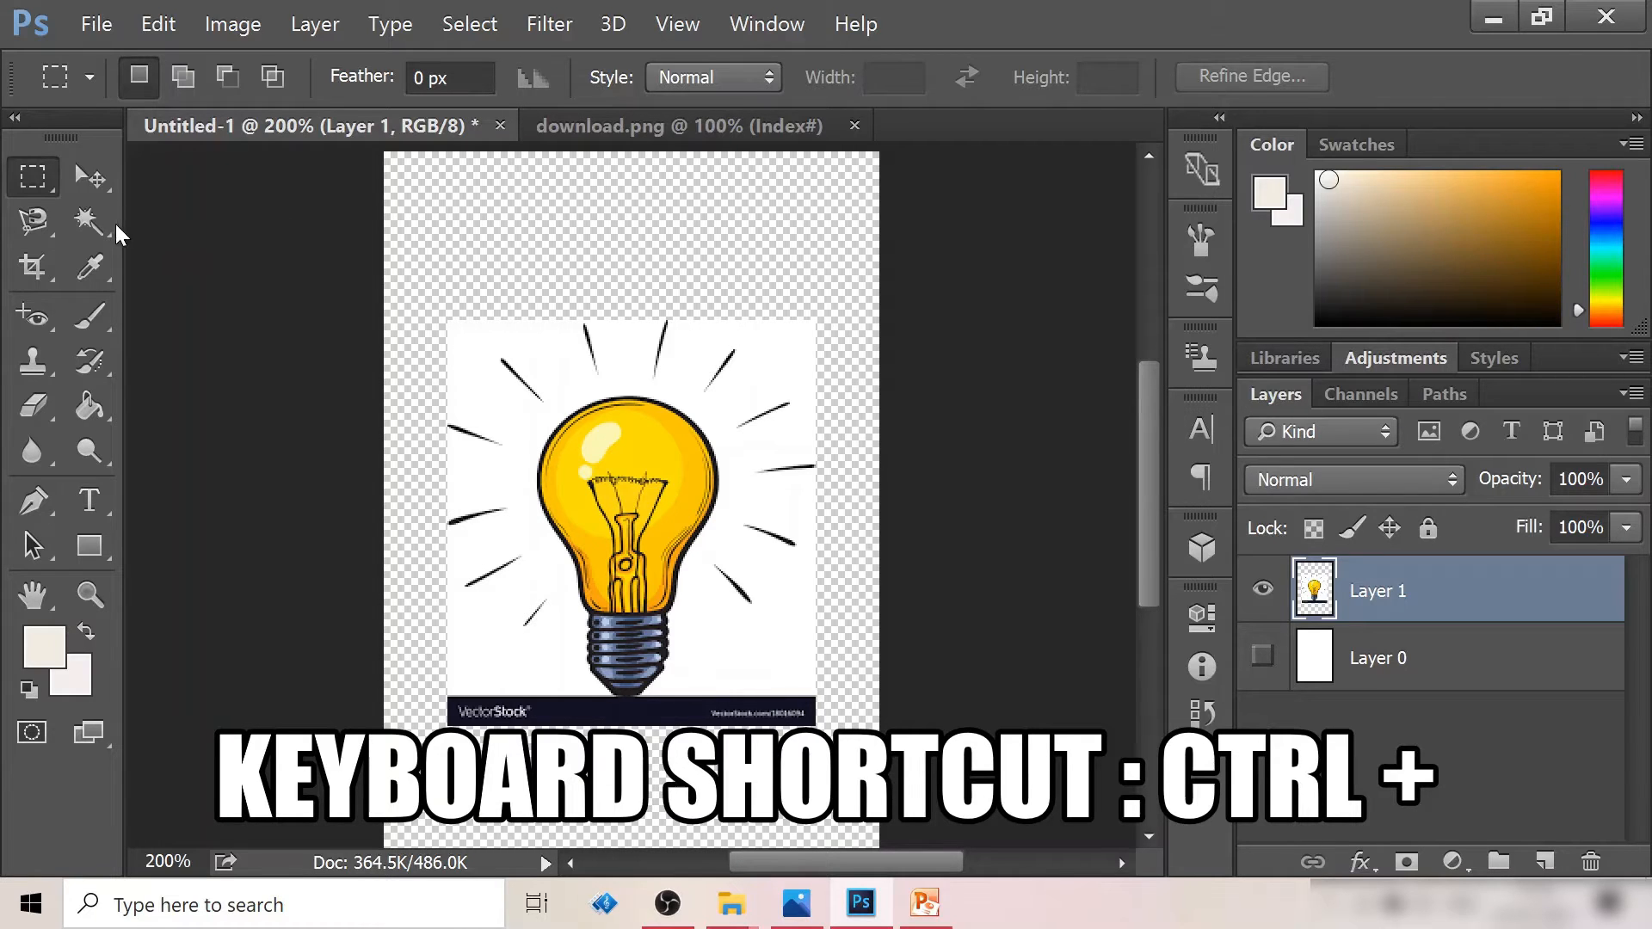
pyautogui.click(90, 223)
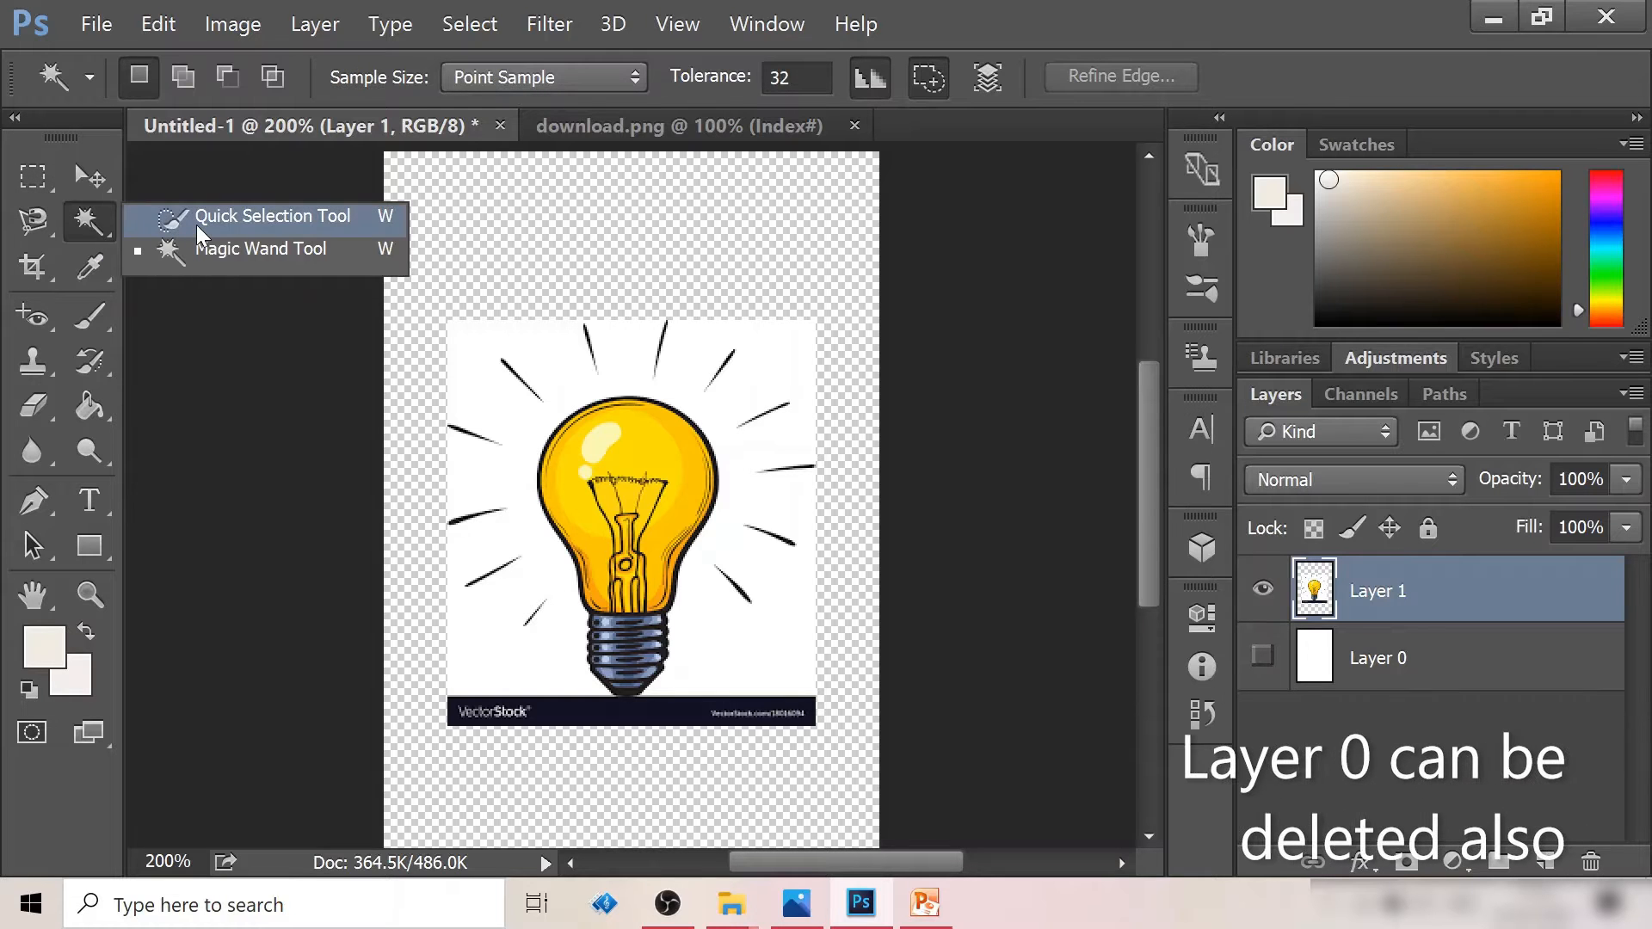
pyautogui.click(234, 261)
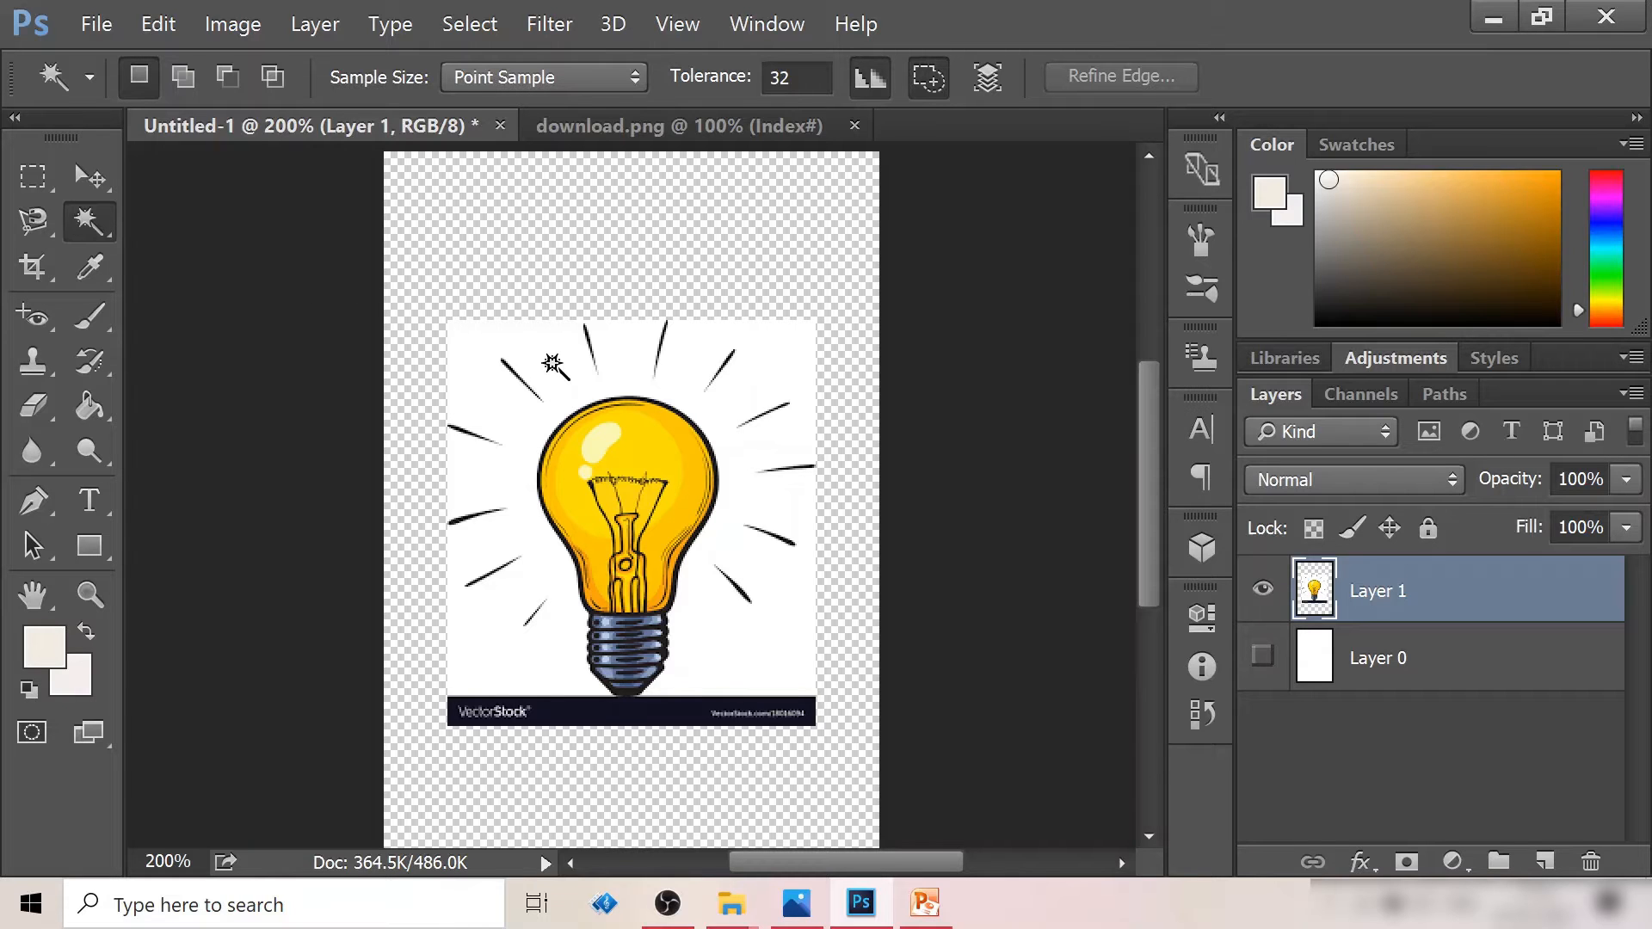
pyautogui.click(566, 370)
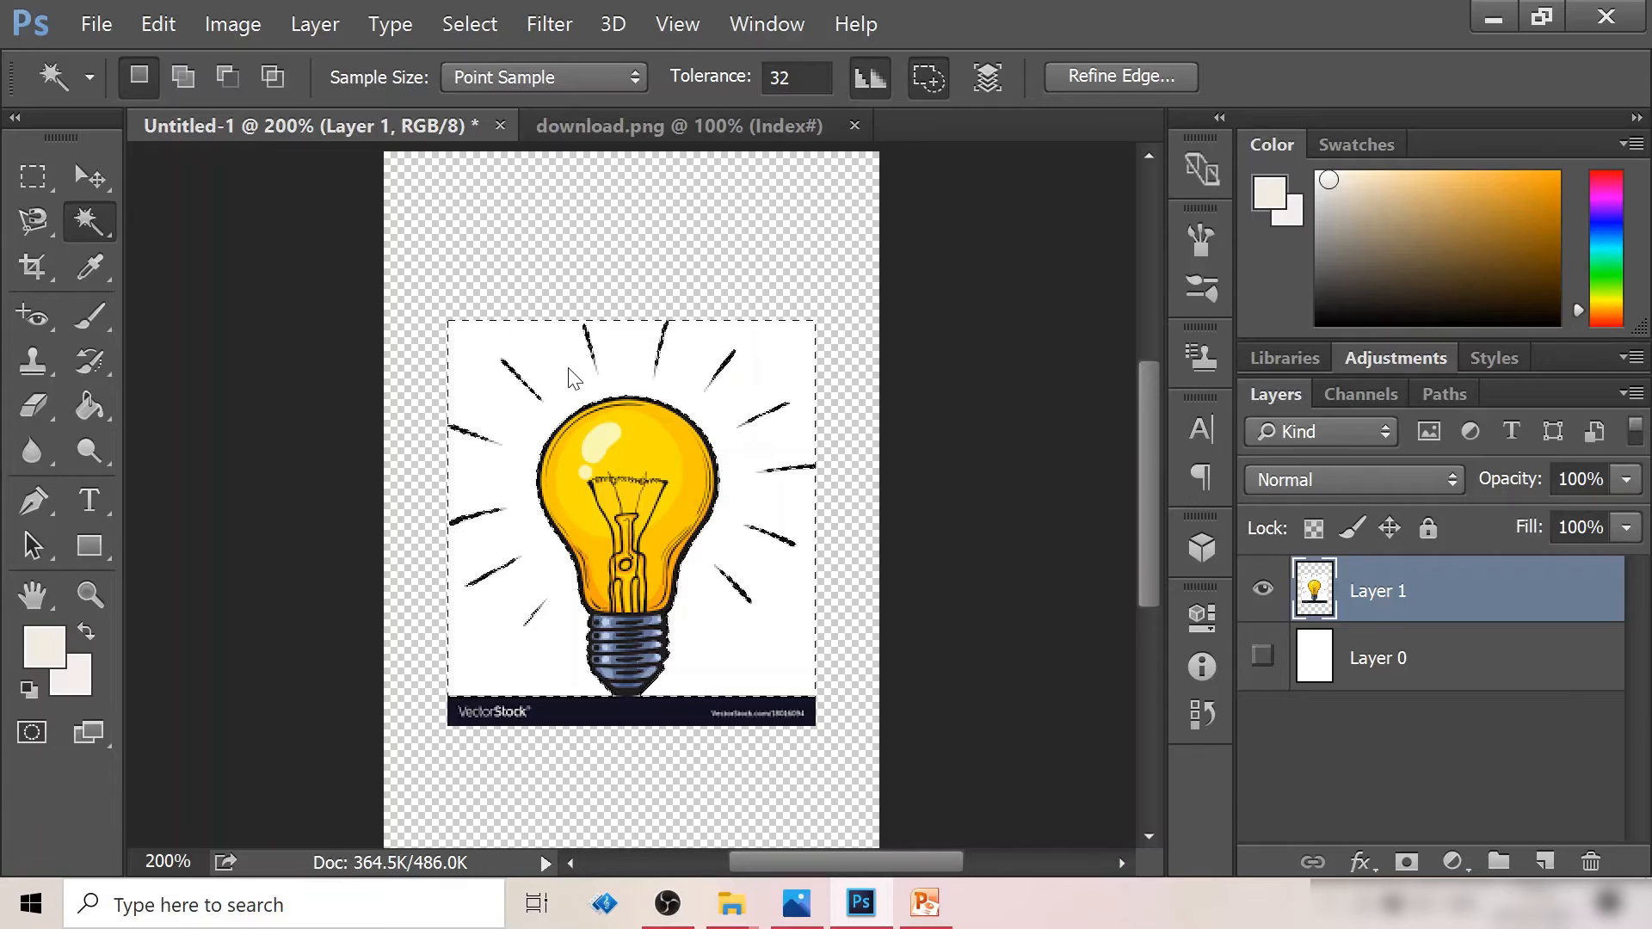
pyautogui.press('Delete')
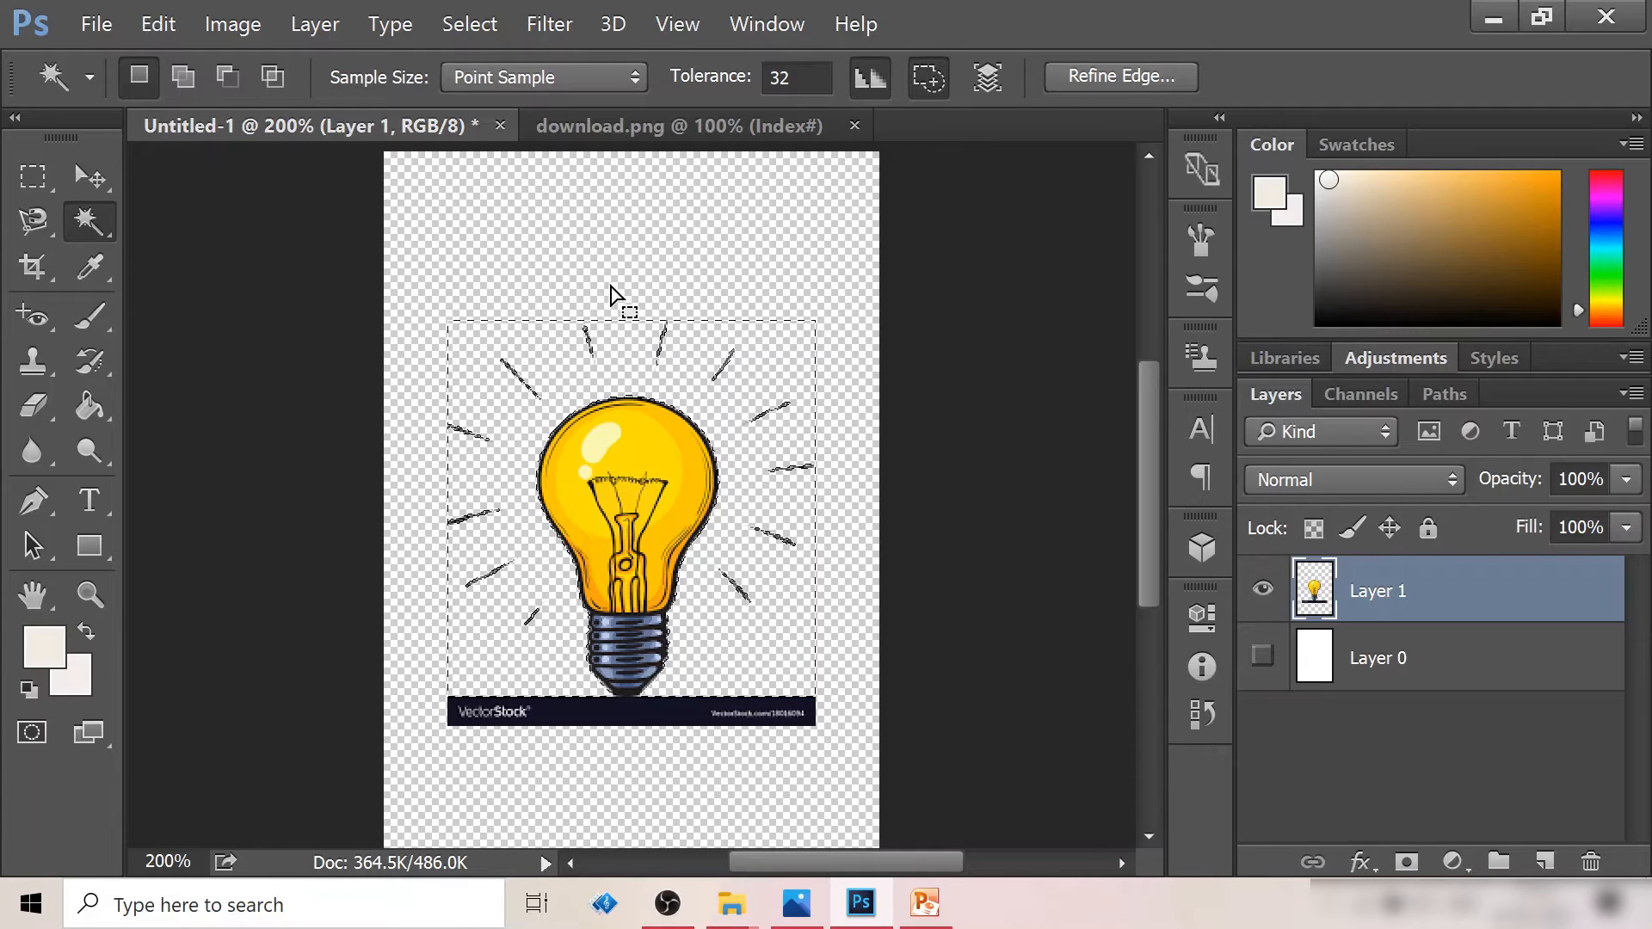
pyautogui.click(612, 361)
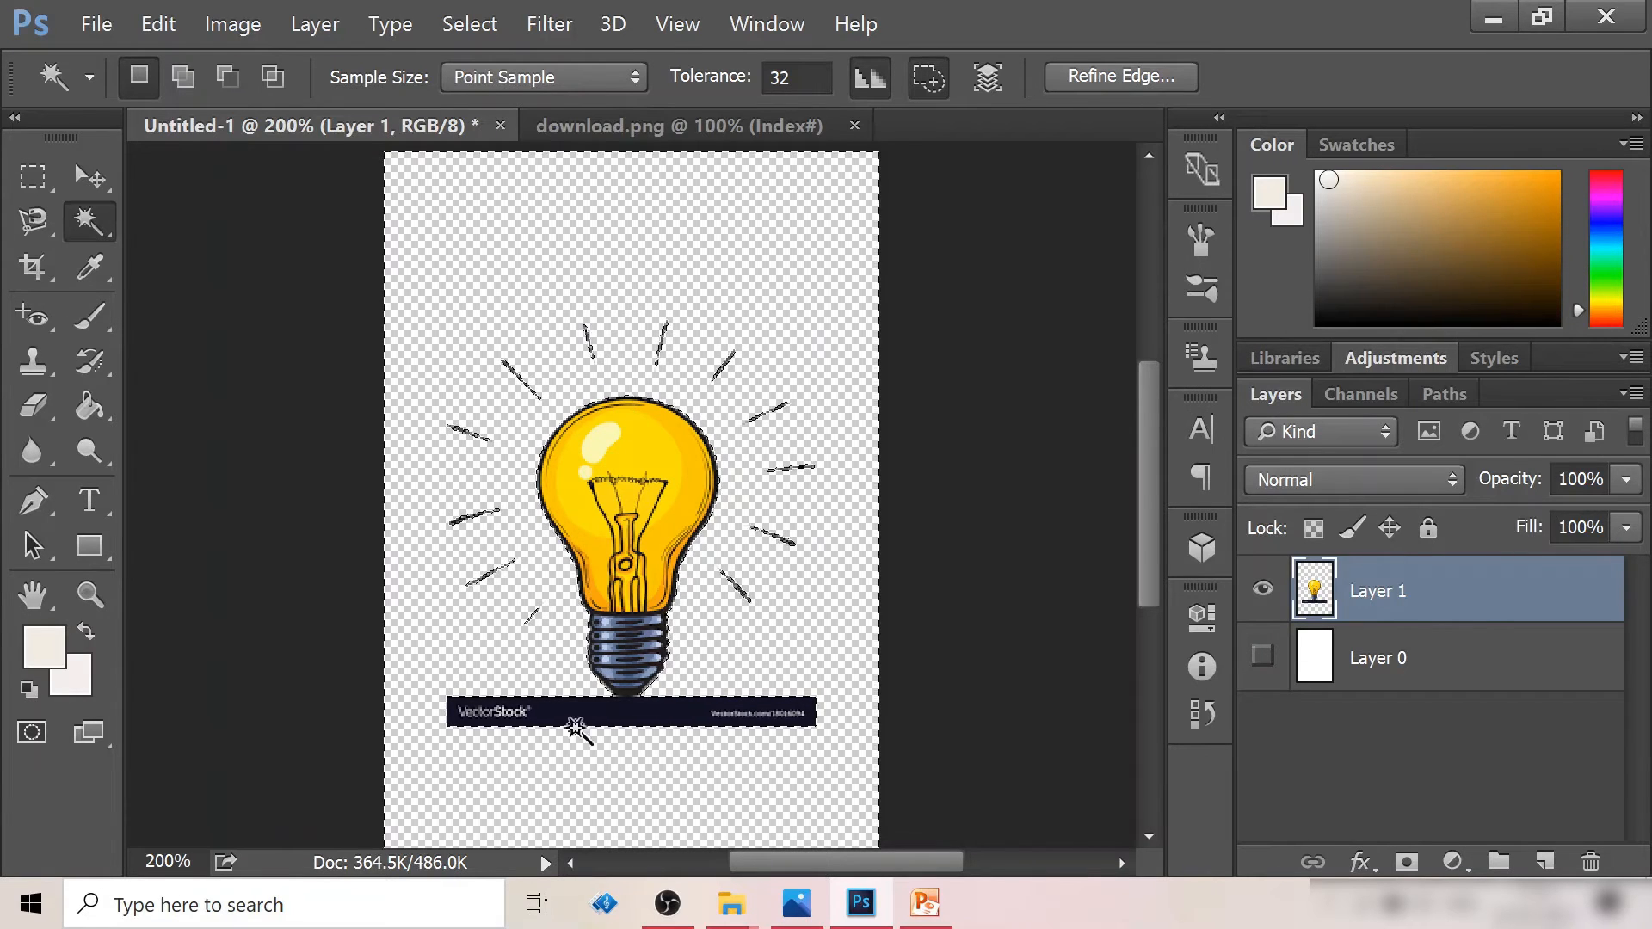
pyautogui.hotkey('ctrl', 'd')
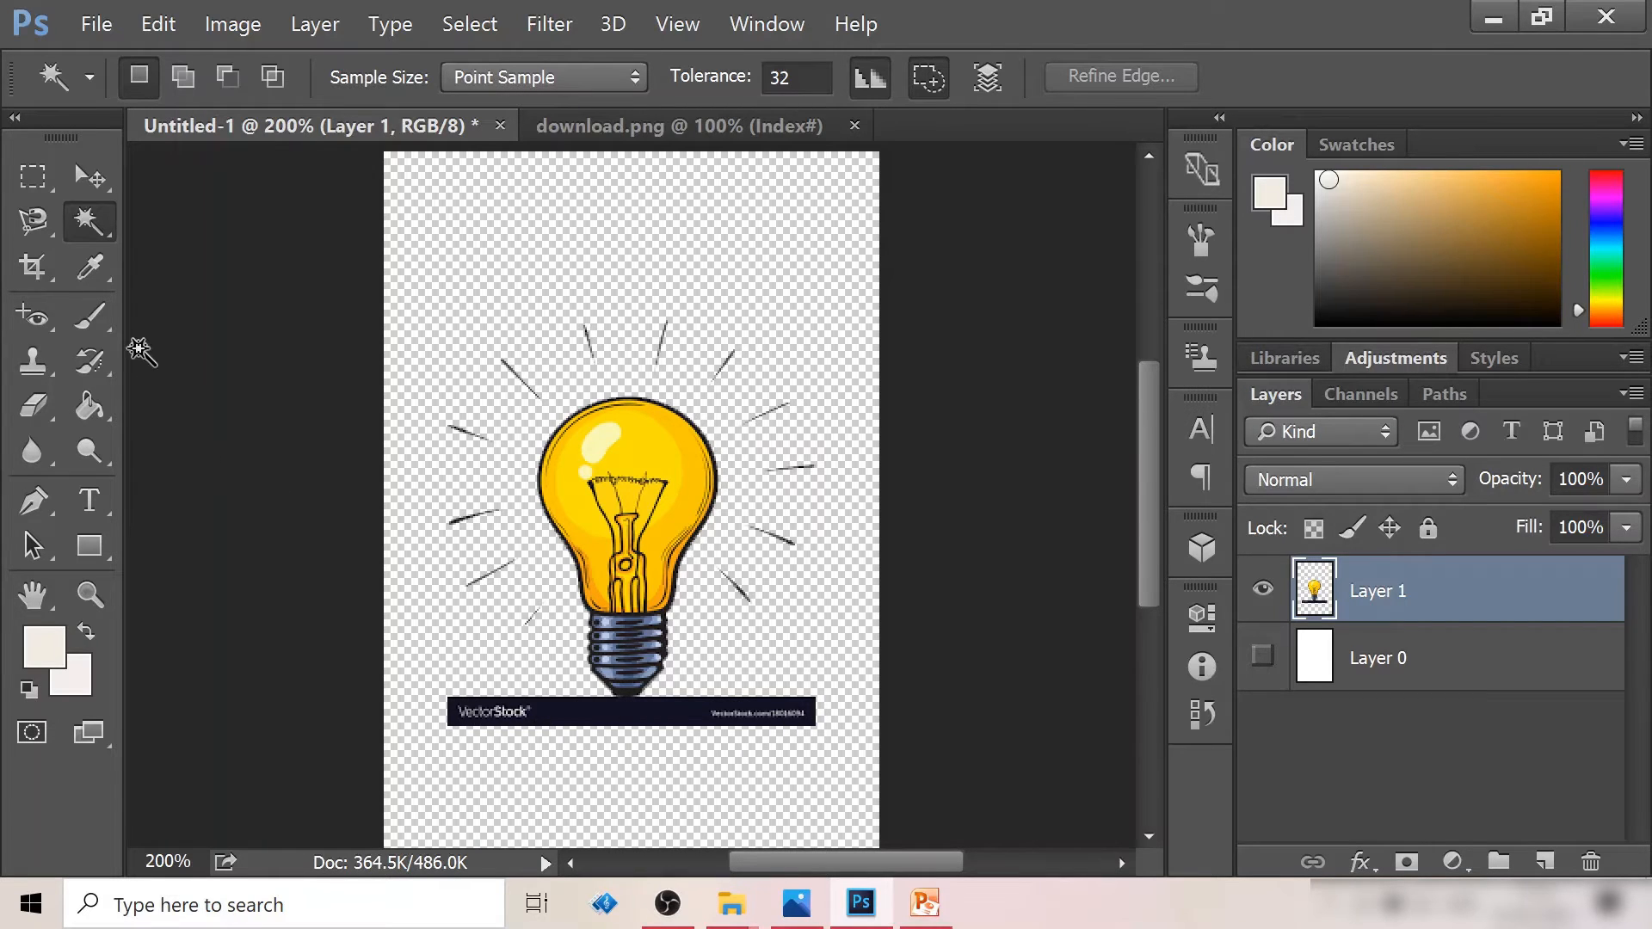
# Step: Delete the VectorStock strip below the bulb on Layer 1 using the Rectangular Marquee Tool and clear the selection
pyautogui.click(32, 179)
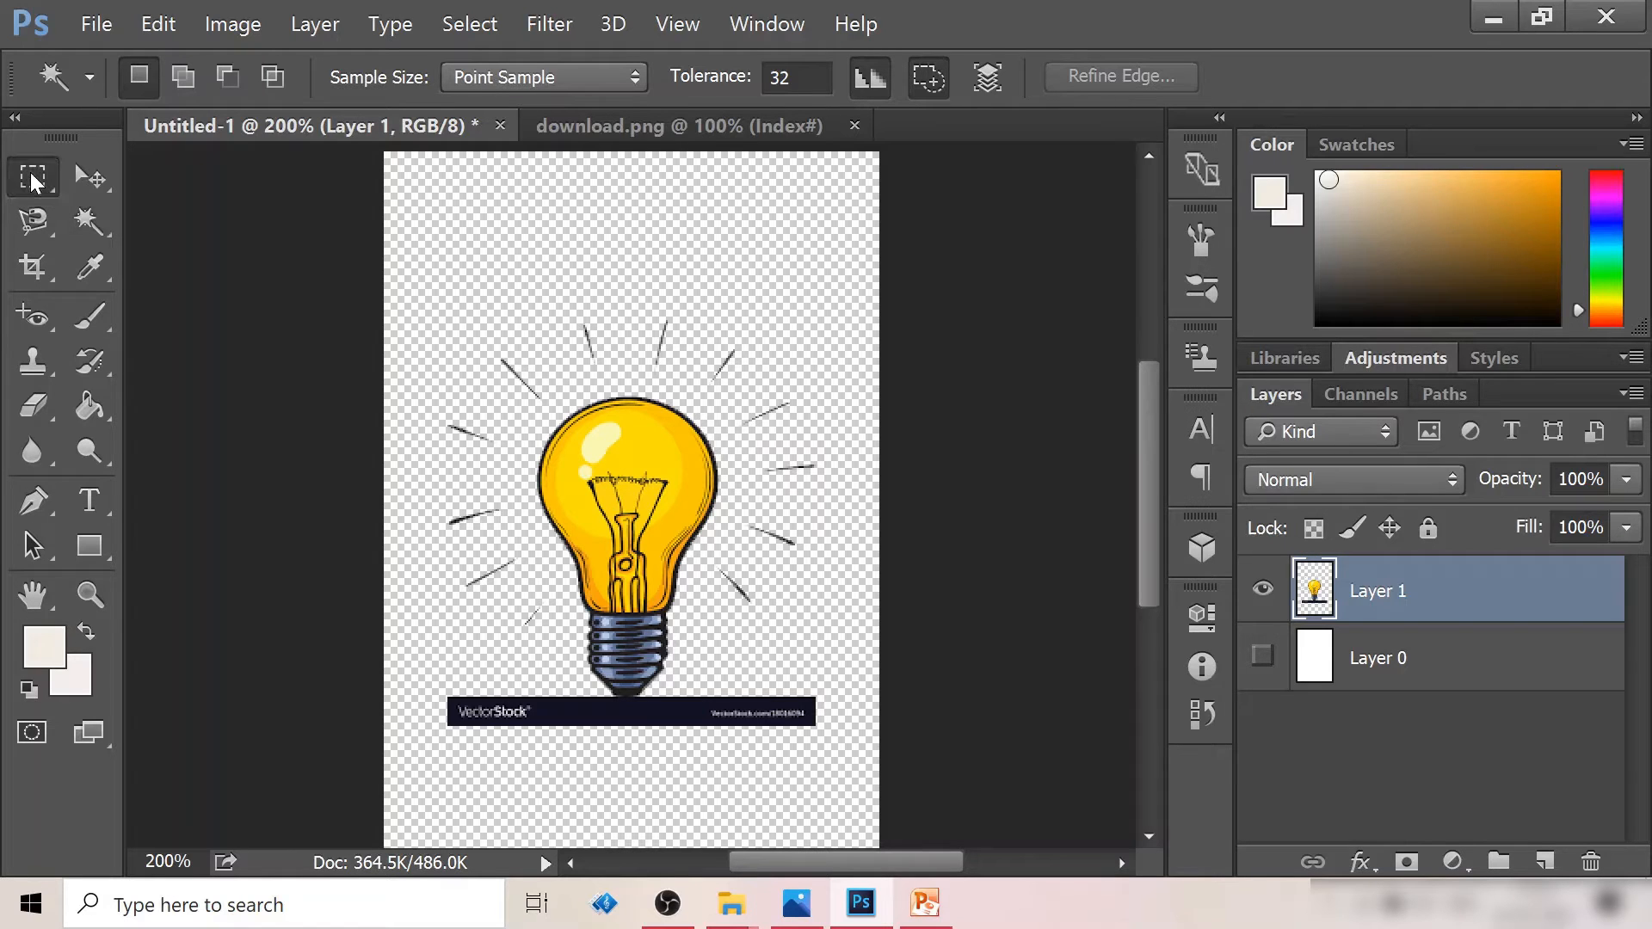
pyautogui.rightClick(21, 174)
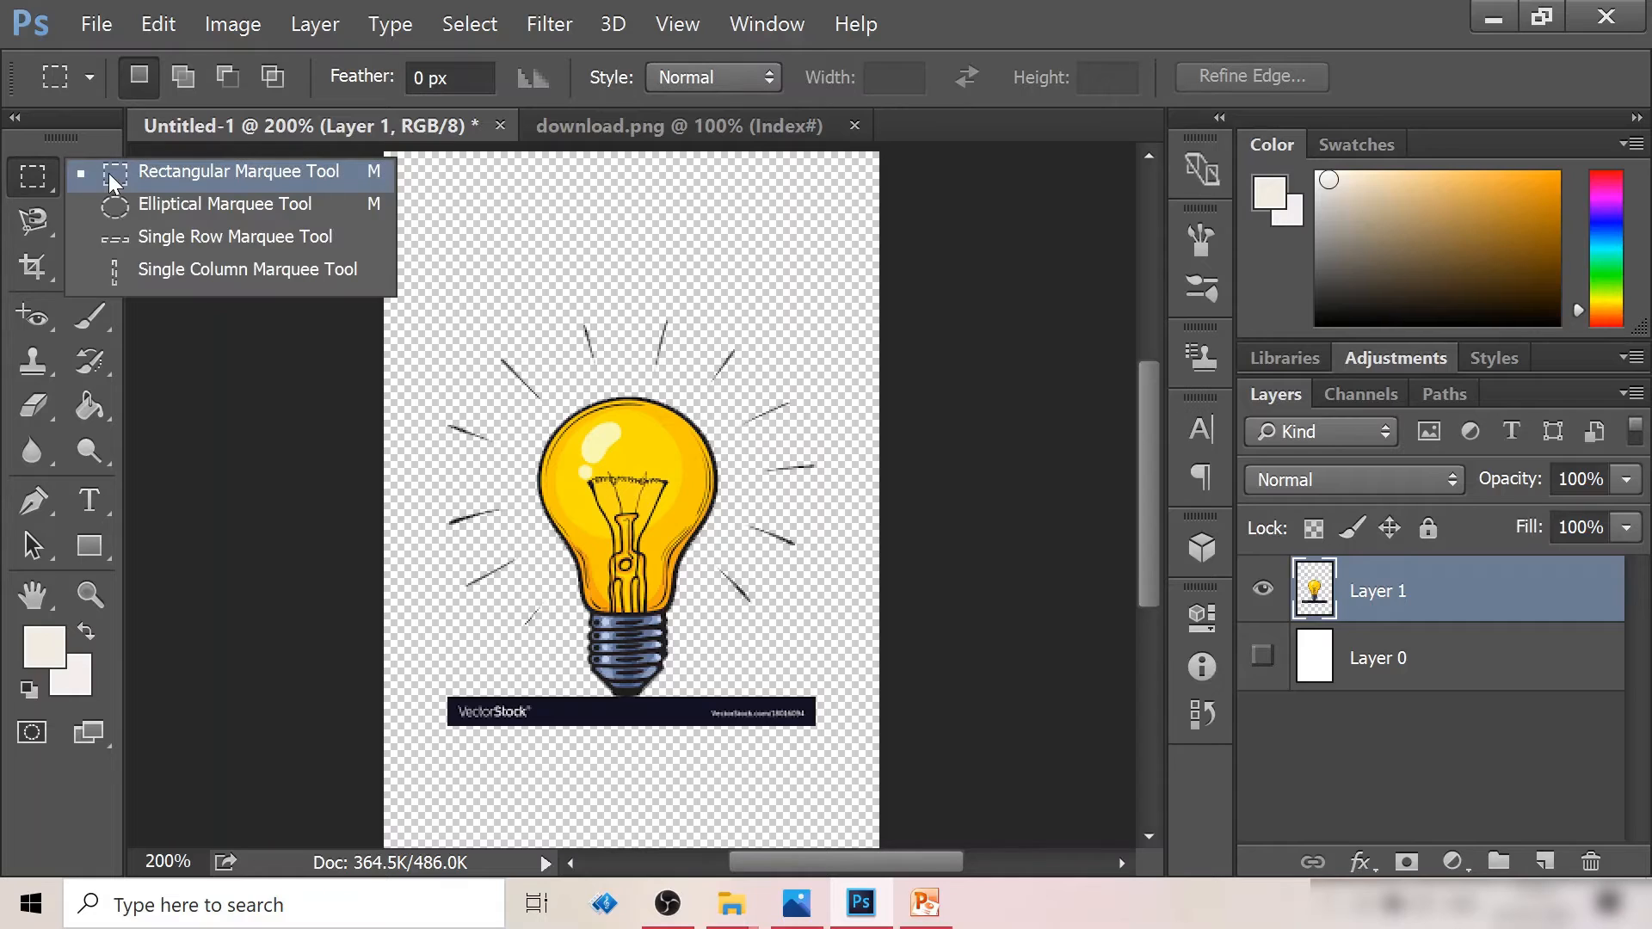
pyautogui.click(166, 182)
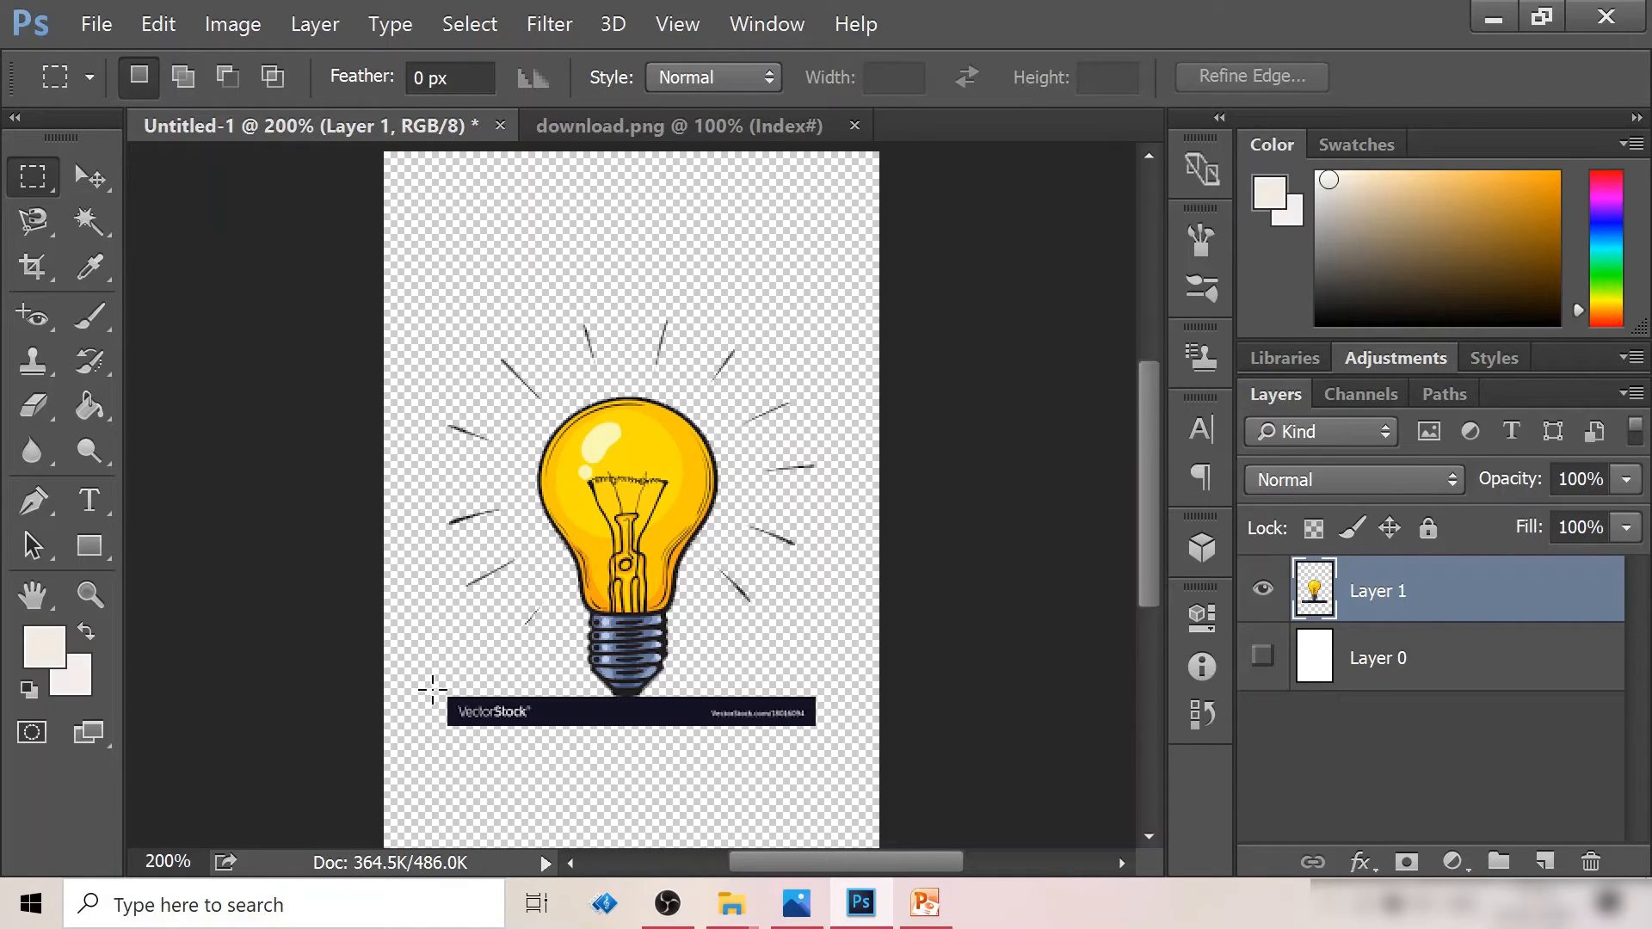
pyautogui.moveTo(432, 690); pyautogui.dragTo(821, 735)
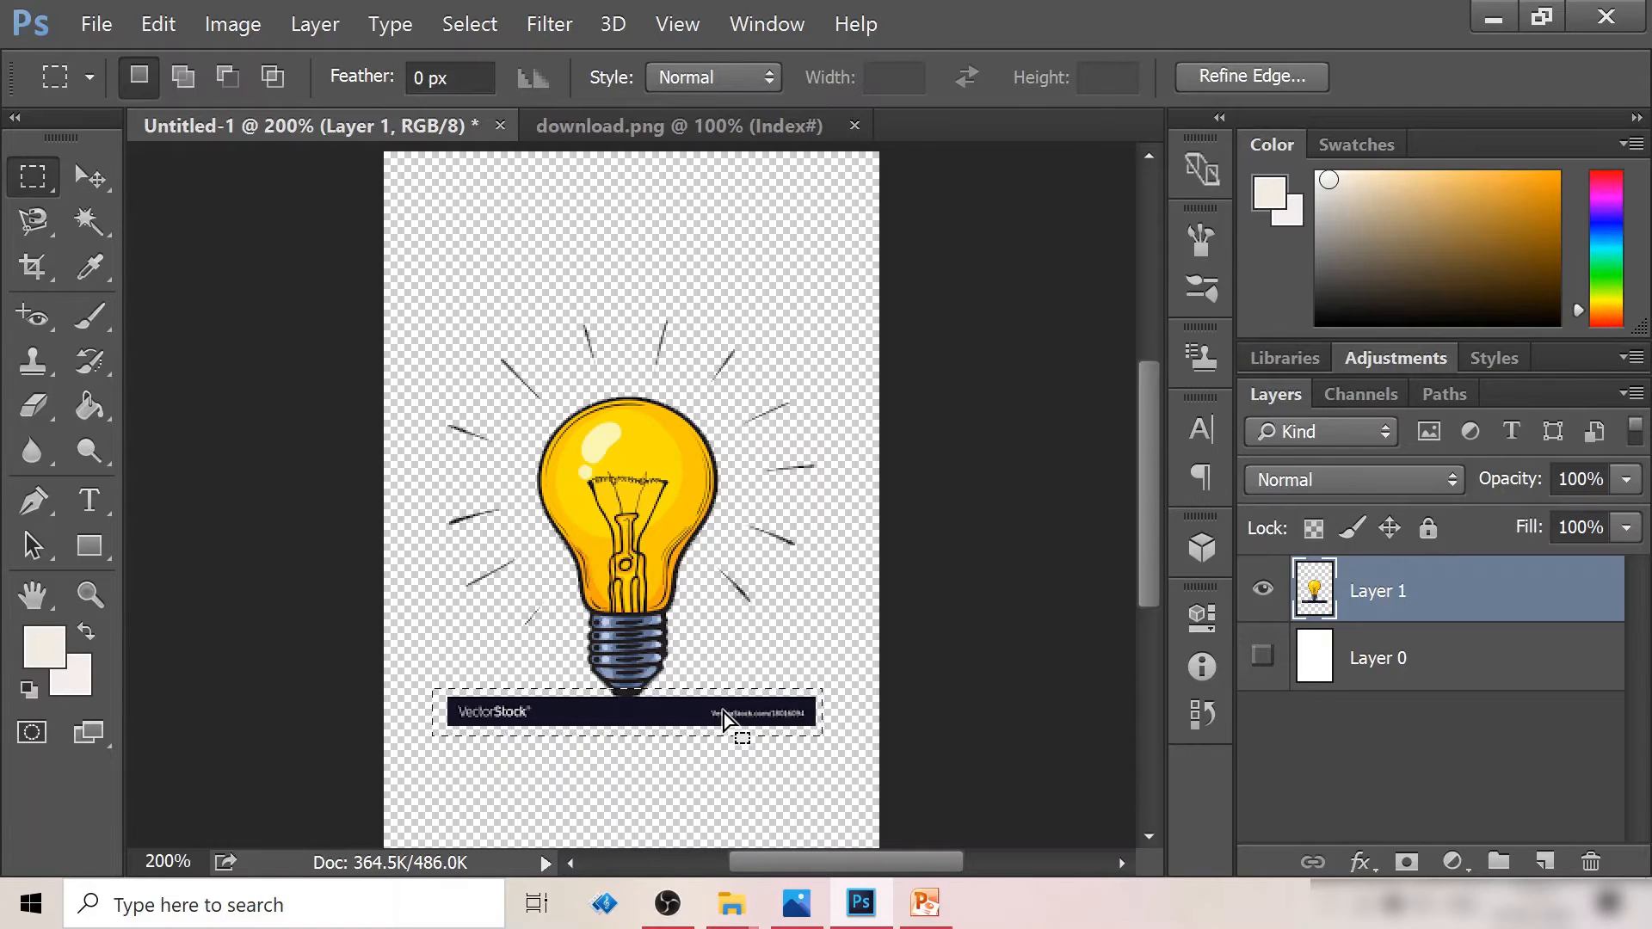
pyautogui.press('Delete')
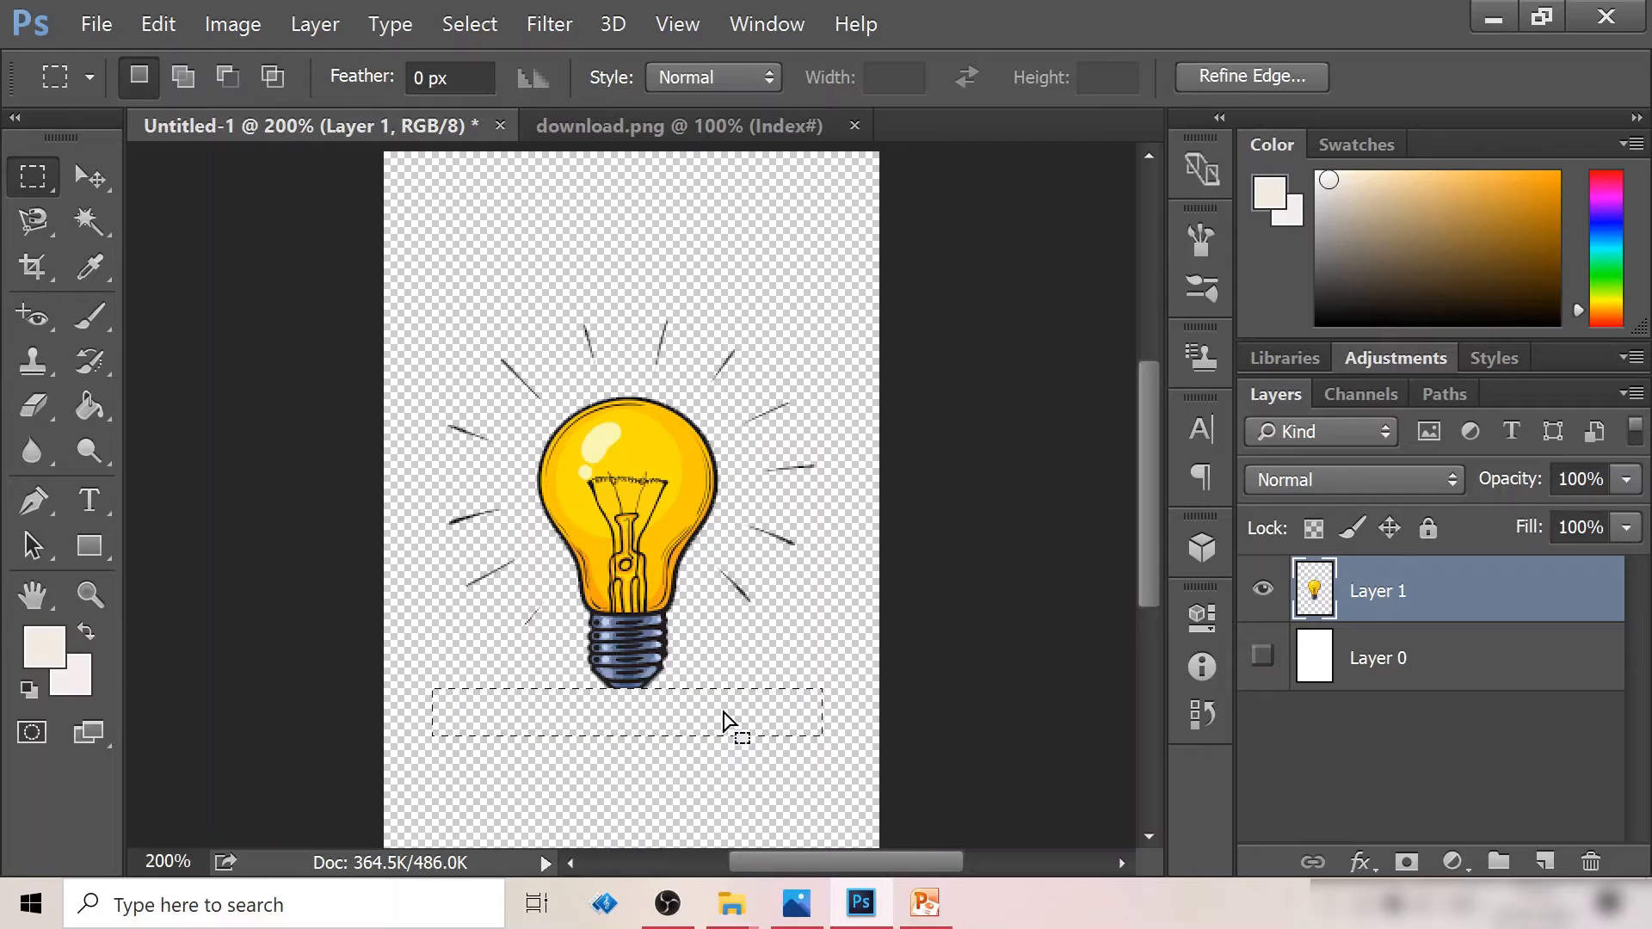
pyautogui.hotkey('ctrl', 'd')
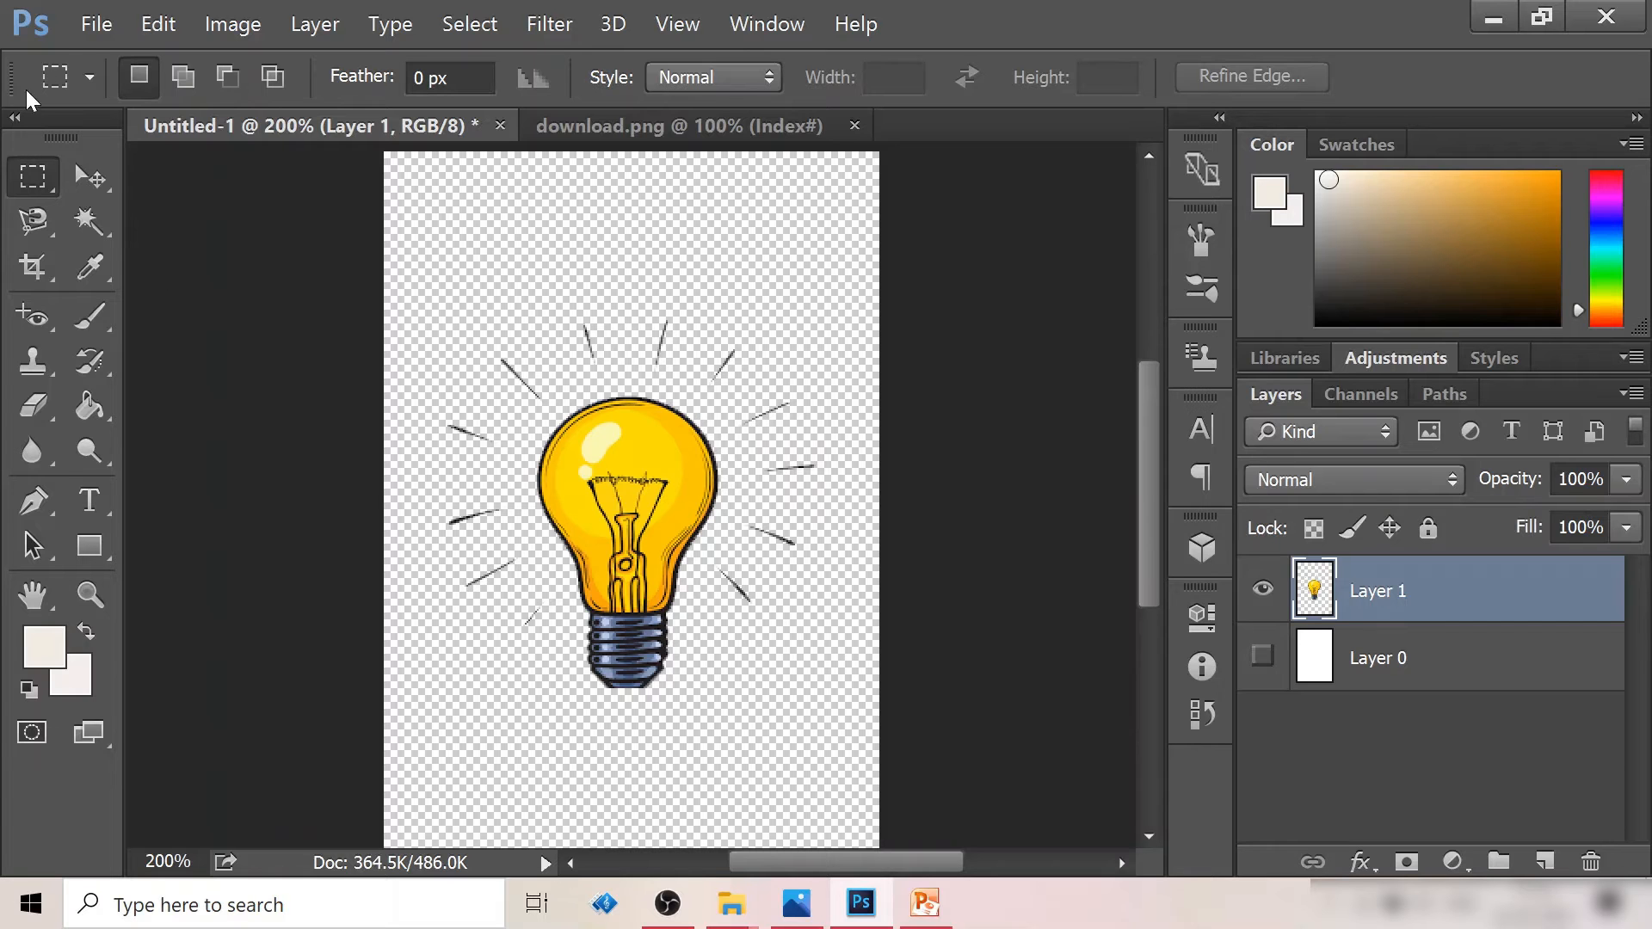
# Step: Quick-export the document as a PNG named Transparent1 in the KB_Photoshop folder
pyautogui.click(96, 32)
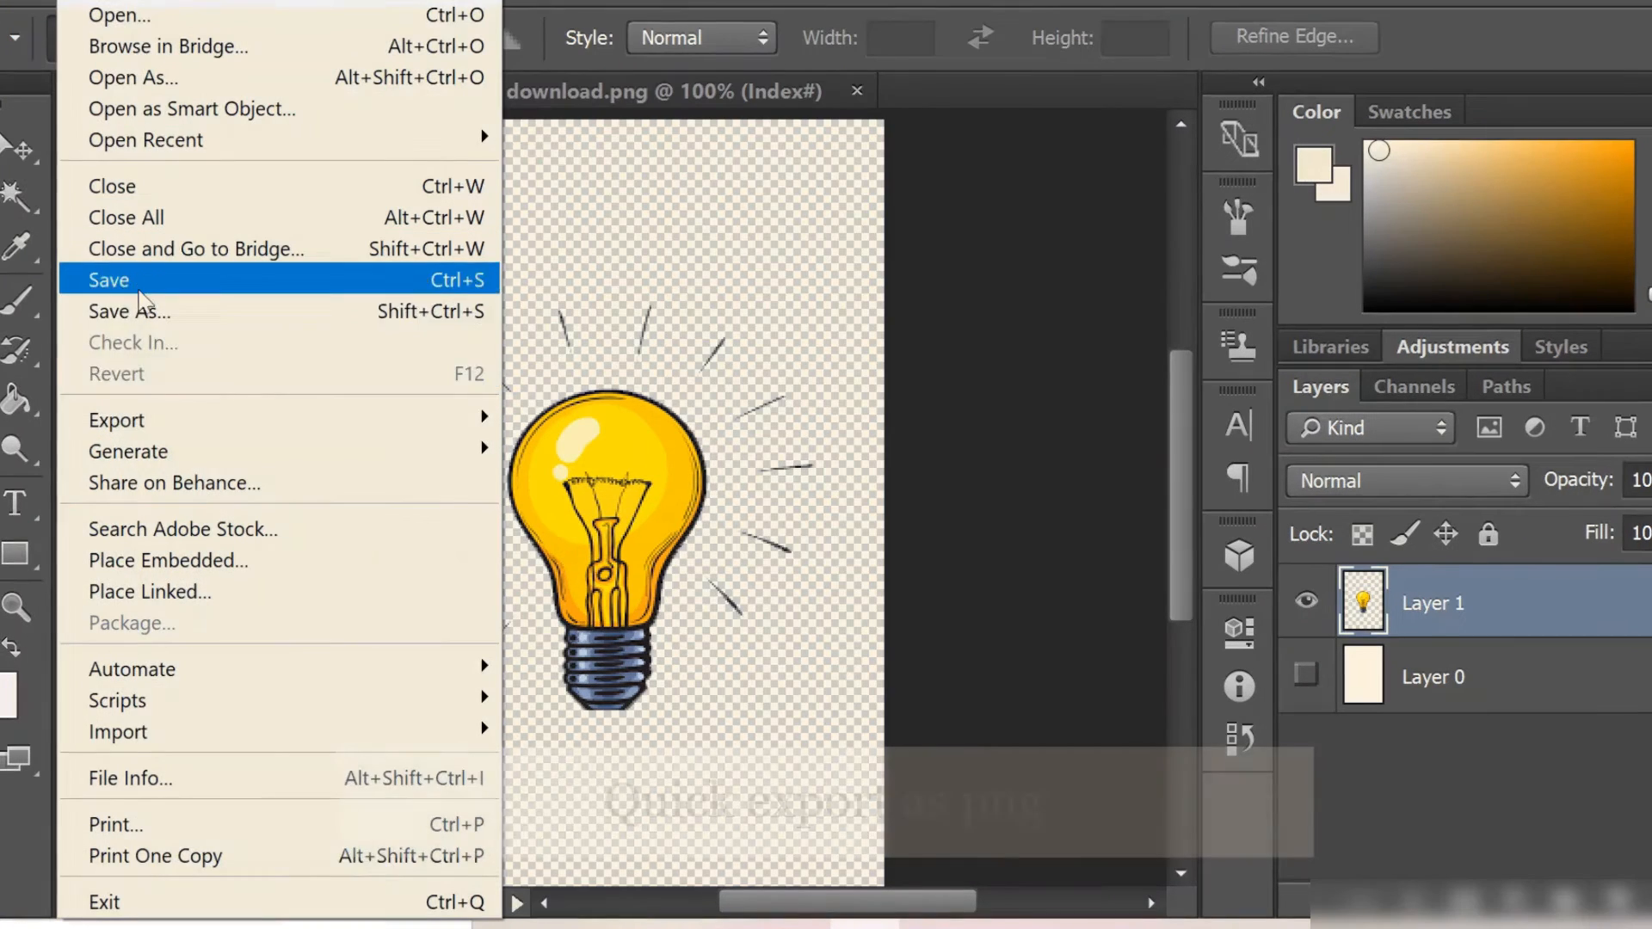
pyautogui.moveTo(519, 426)
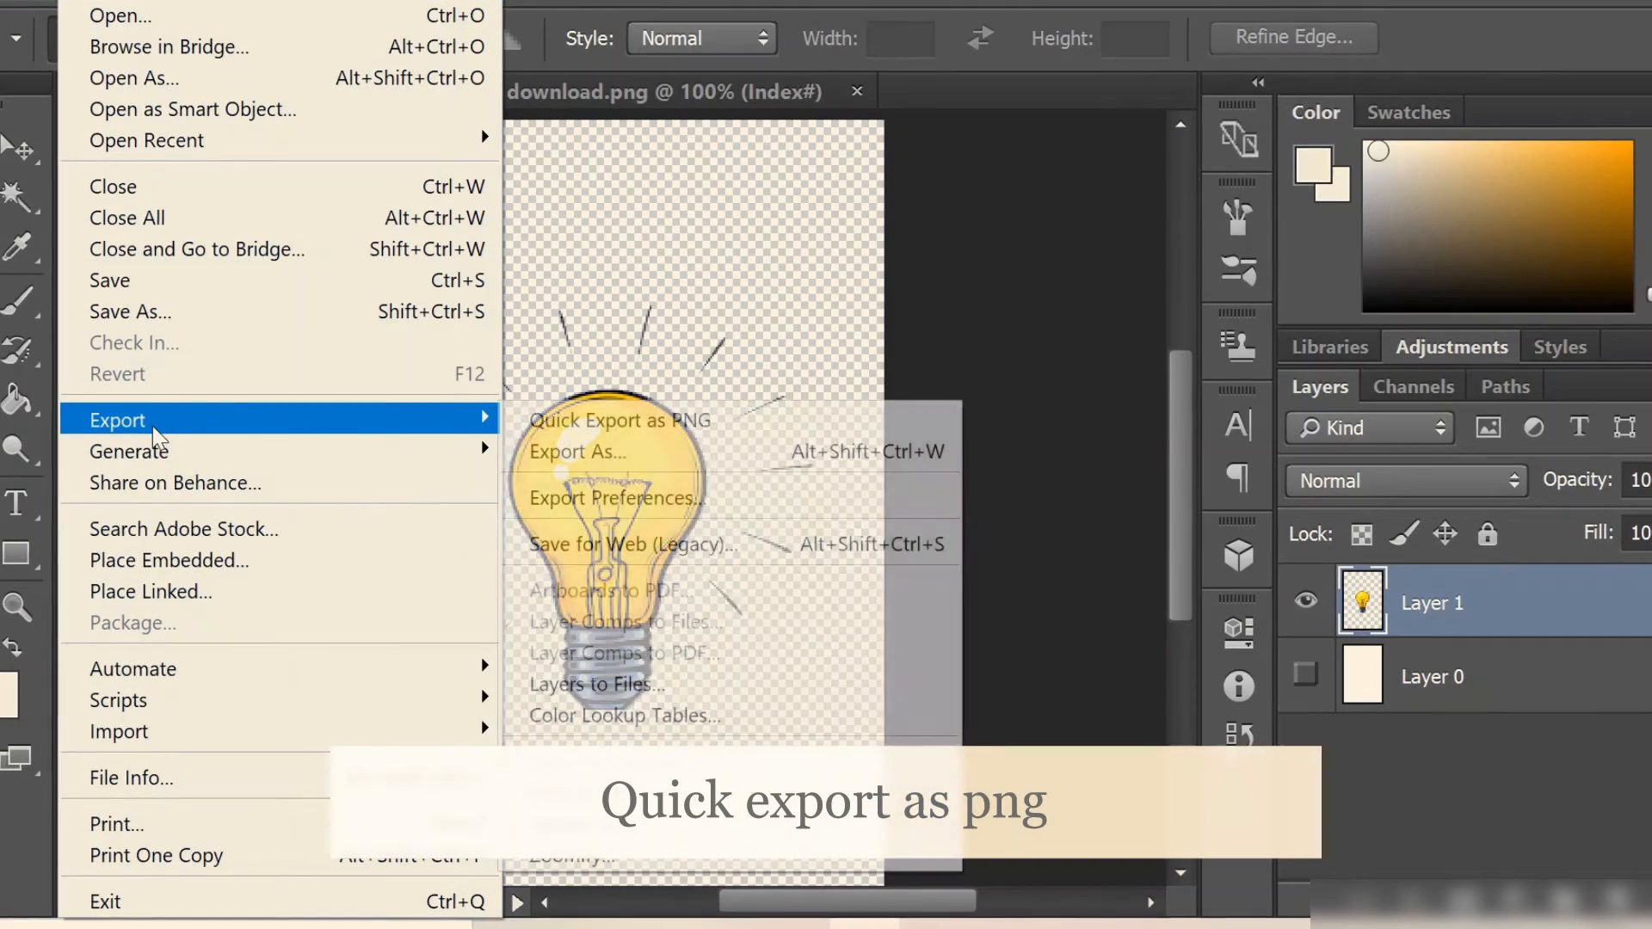
pyautogui.click(607, 420)
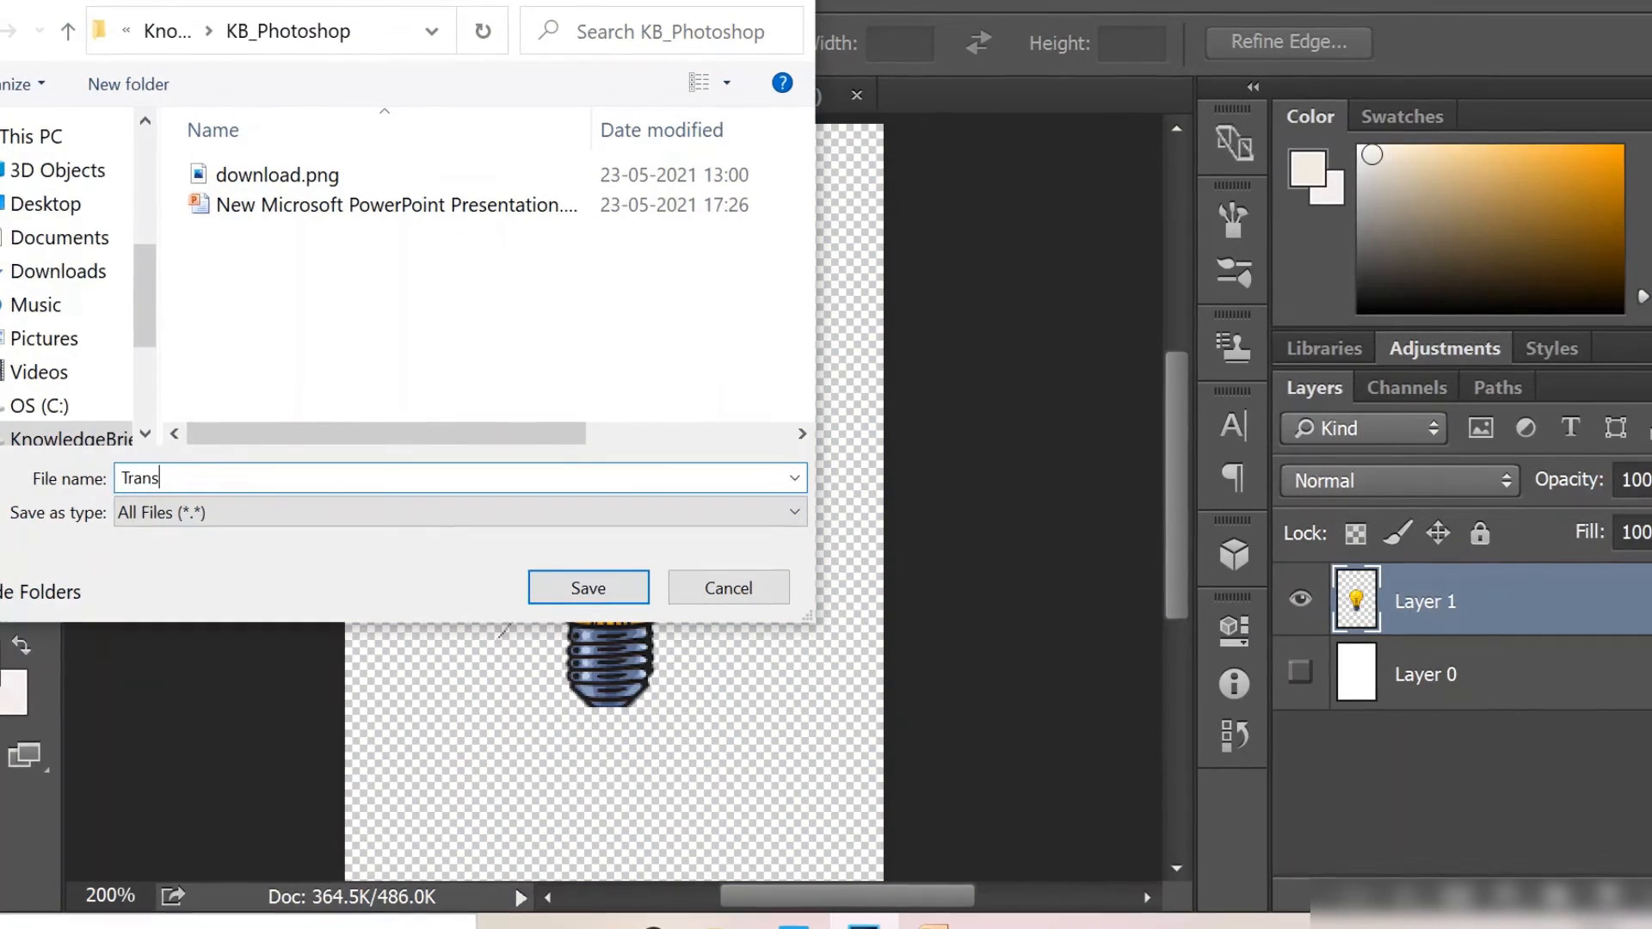
pyautogui.write('parent1')
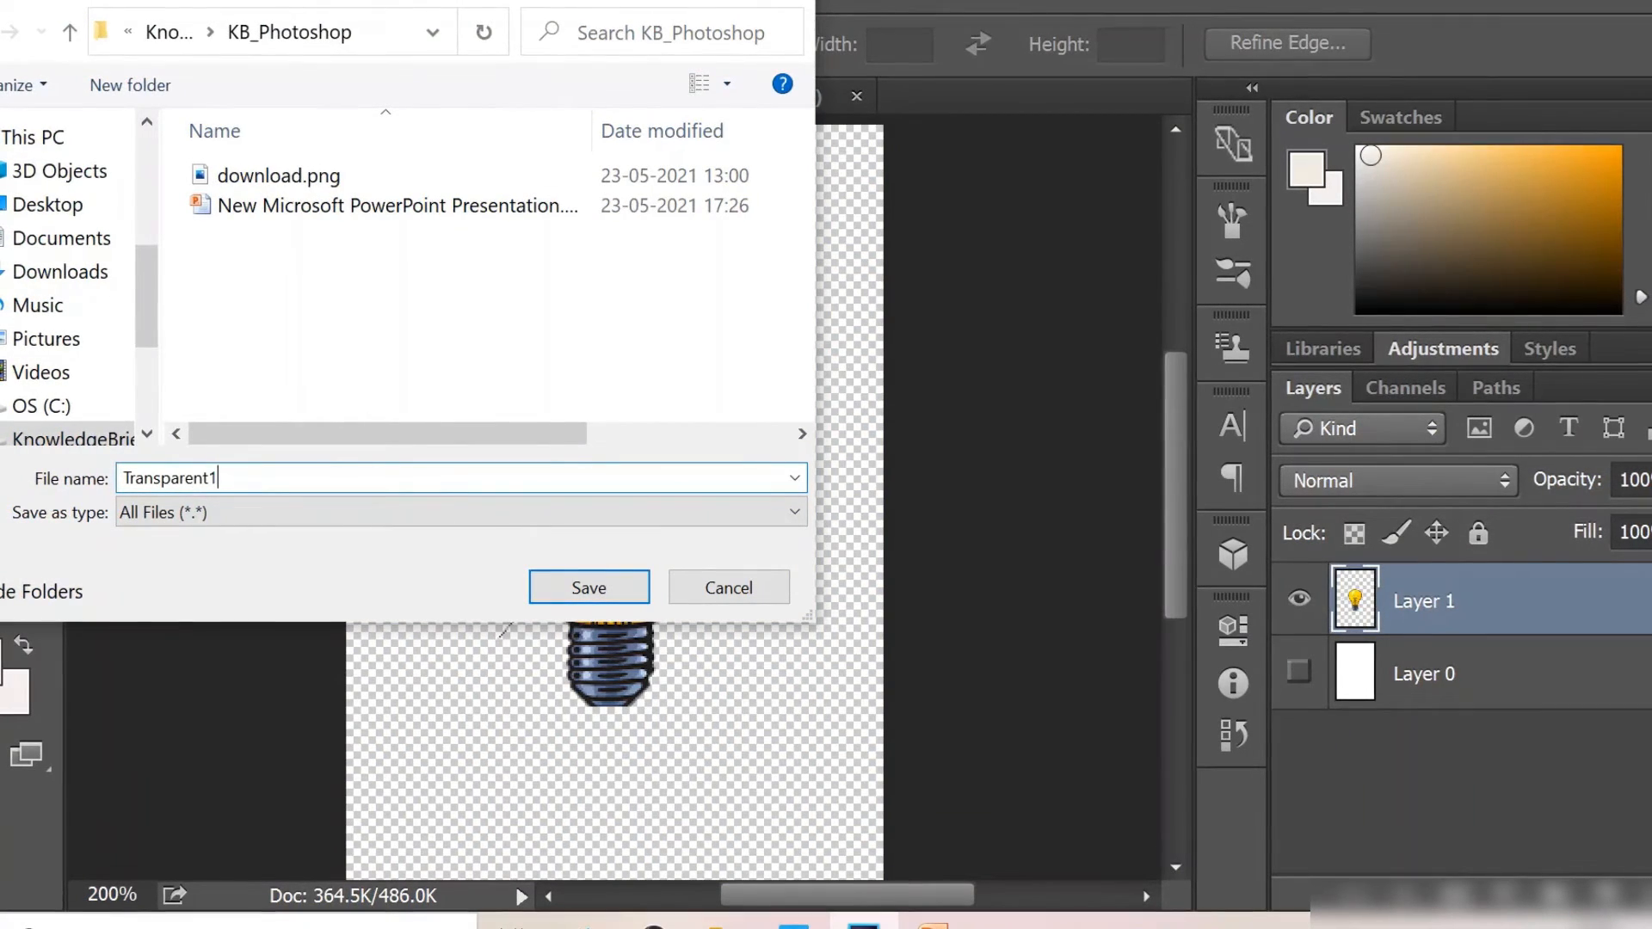
pyautogui.click(613, 586)
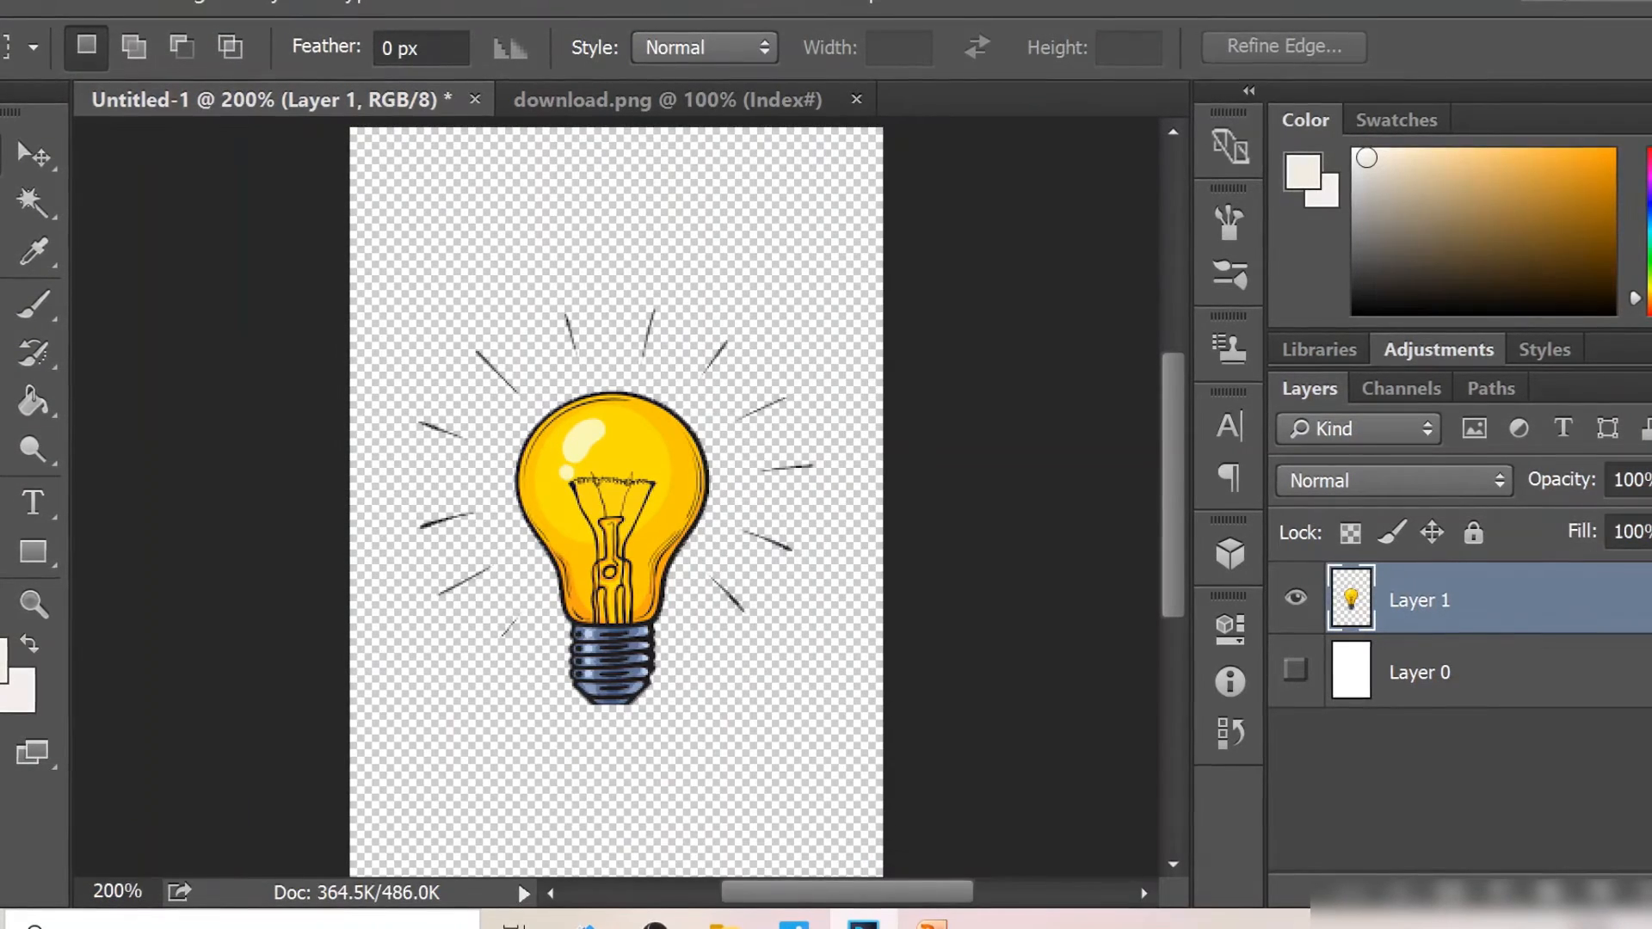
# Step: Copy download.png from the KB_Photoshop folder in File Explorer into the PowerPoint title slide and place it at the bottom of the blue area
pyautogui.click(1541, 1)
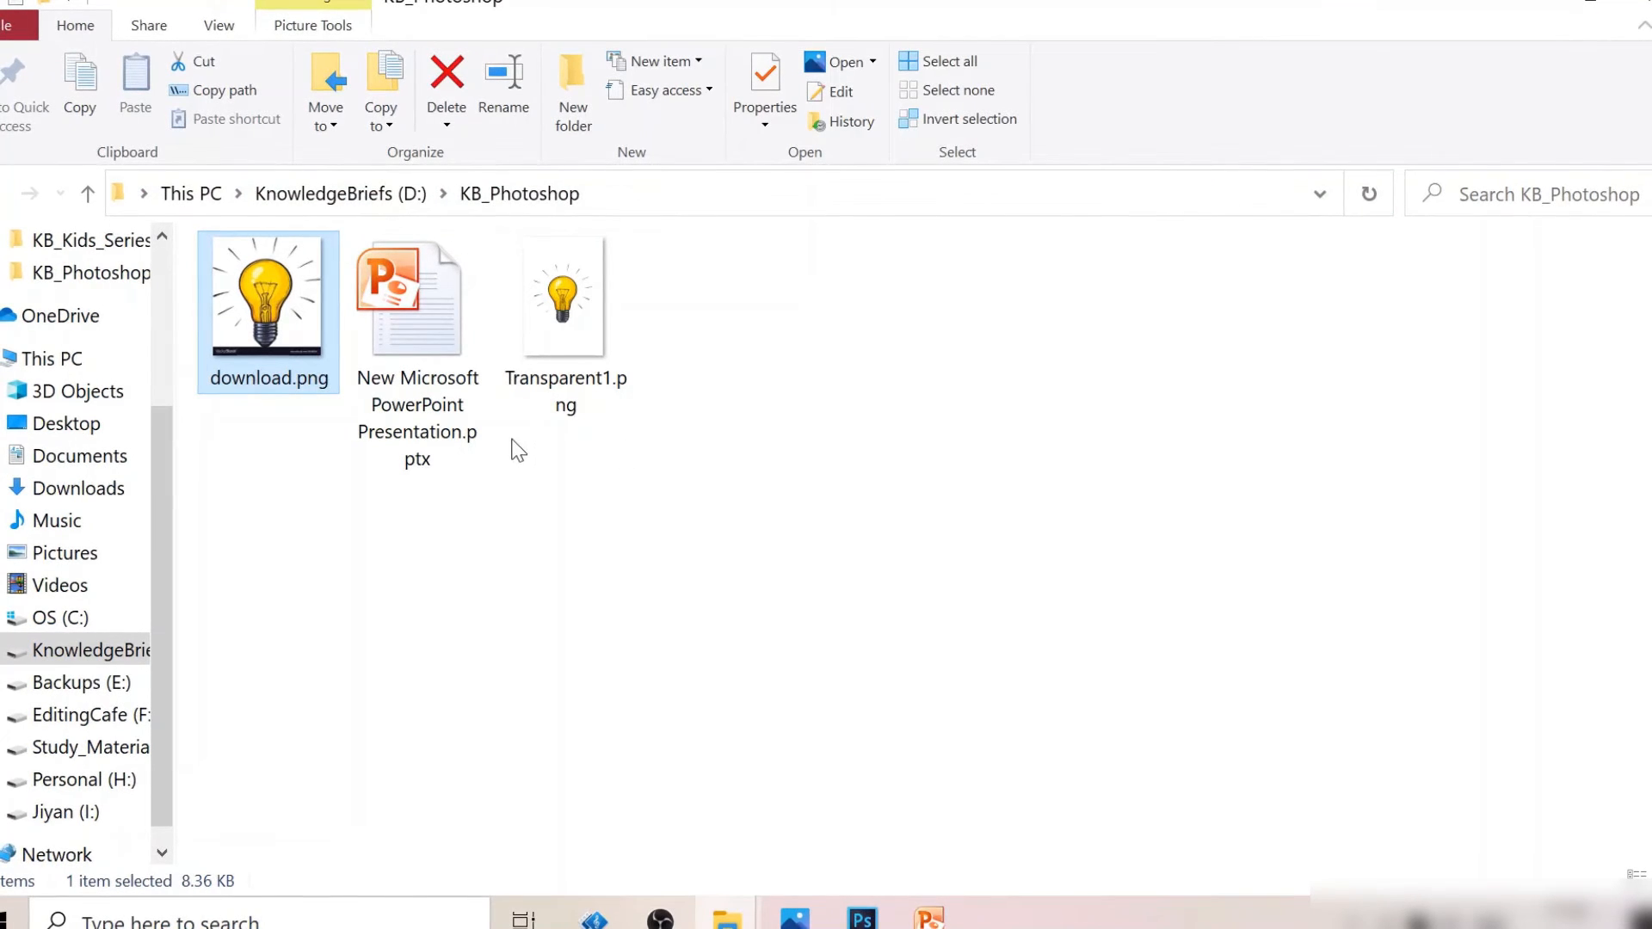
pyautogui.click(931, 917)
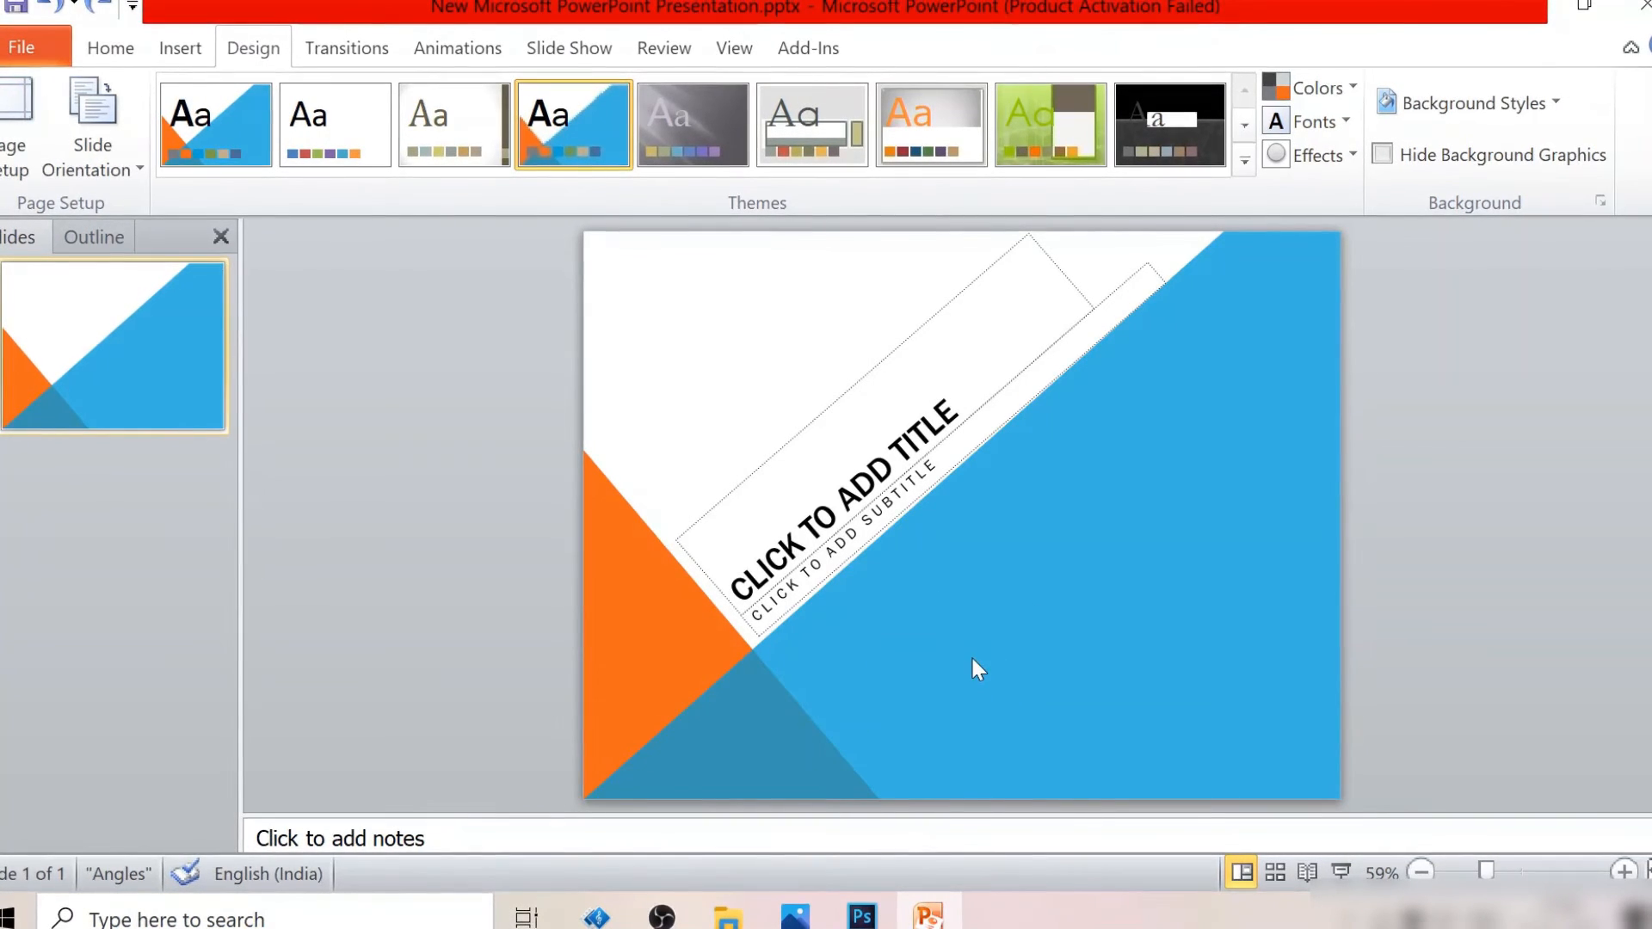
pyautogui.moveTo(734, 914)
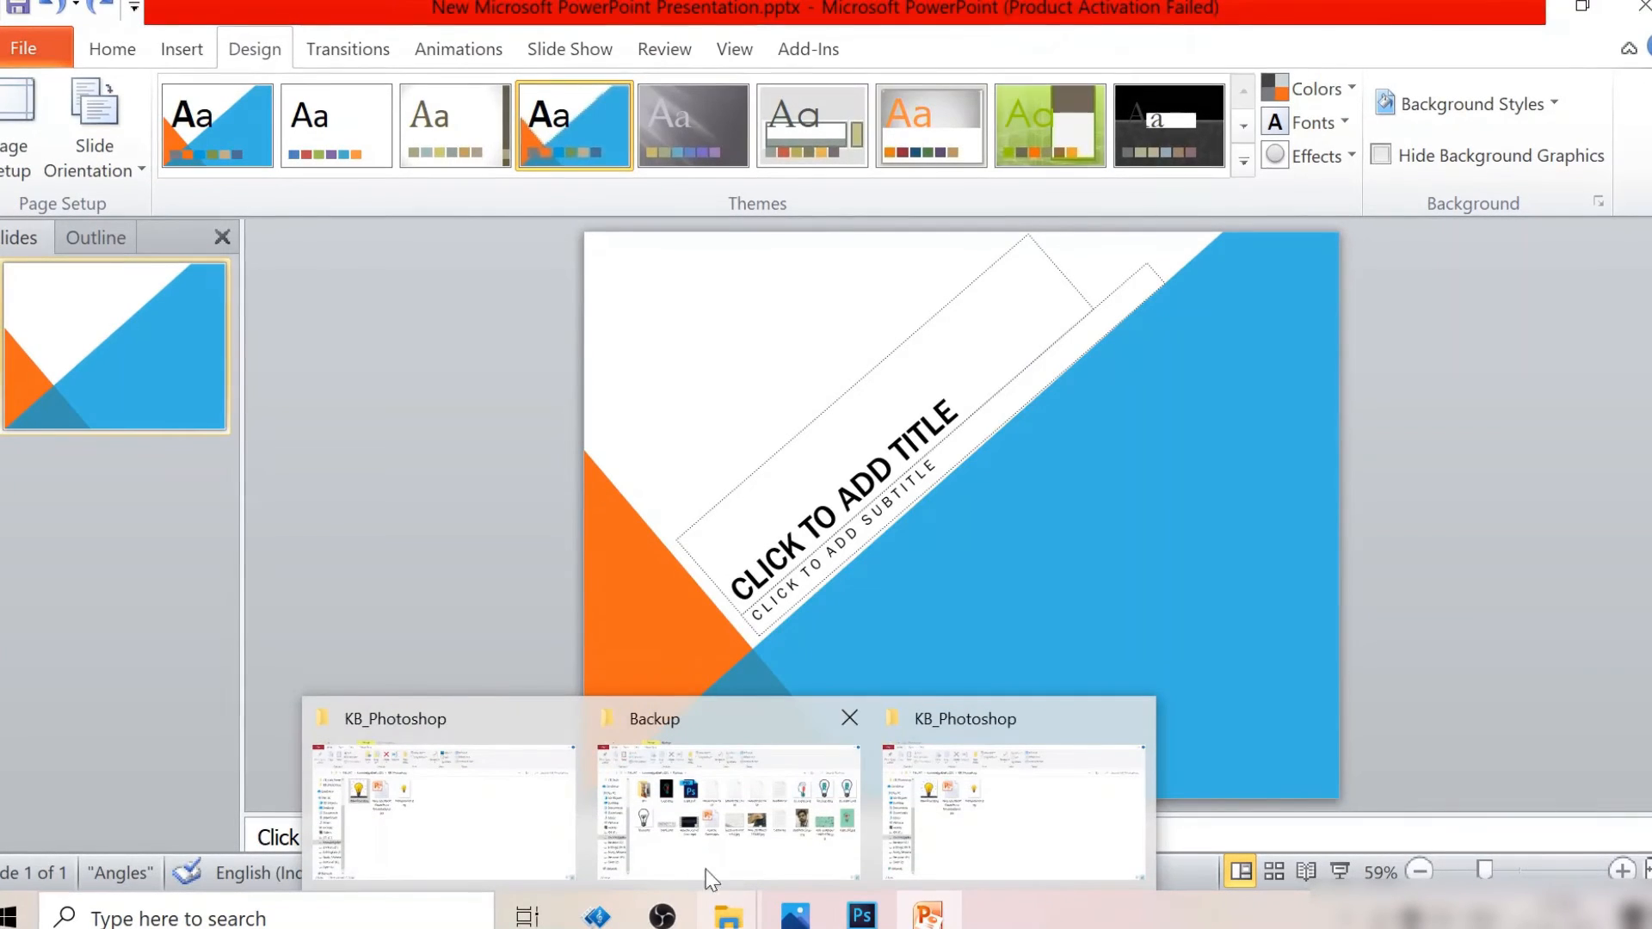
pyautogui.click(560, 818)
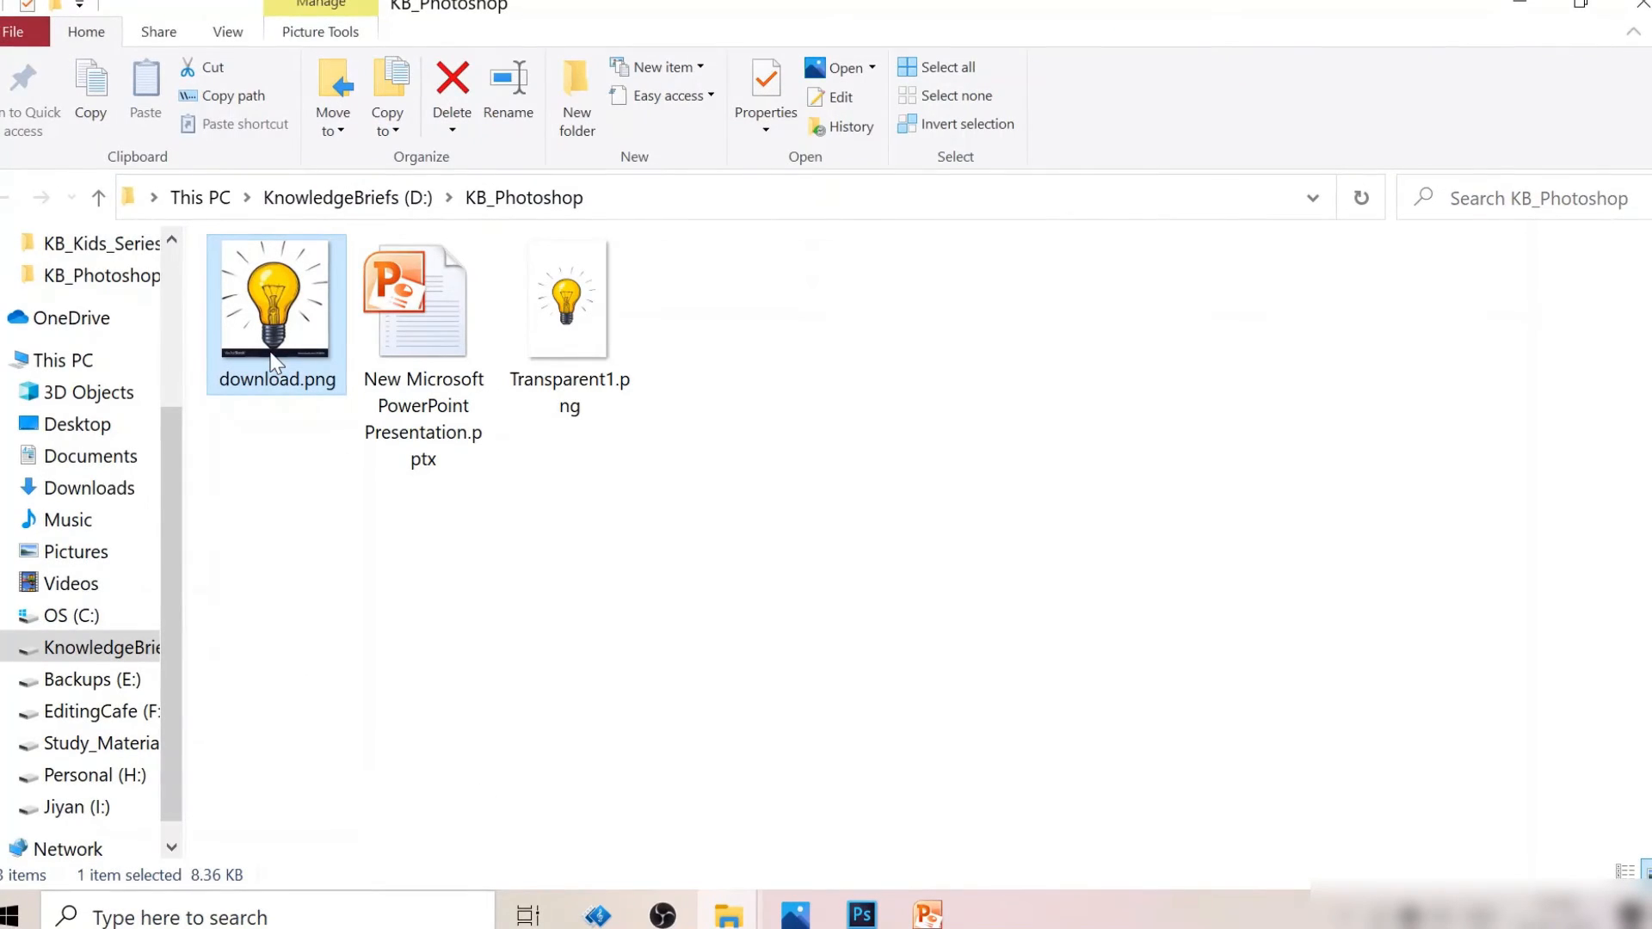
pyautogui.click(357, 333)
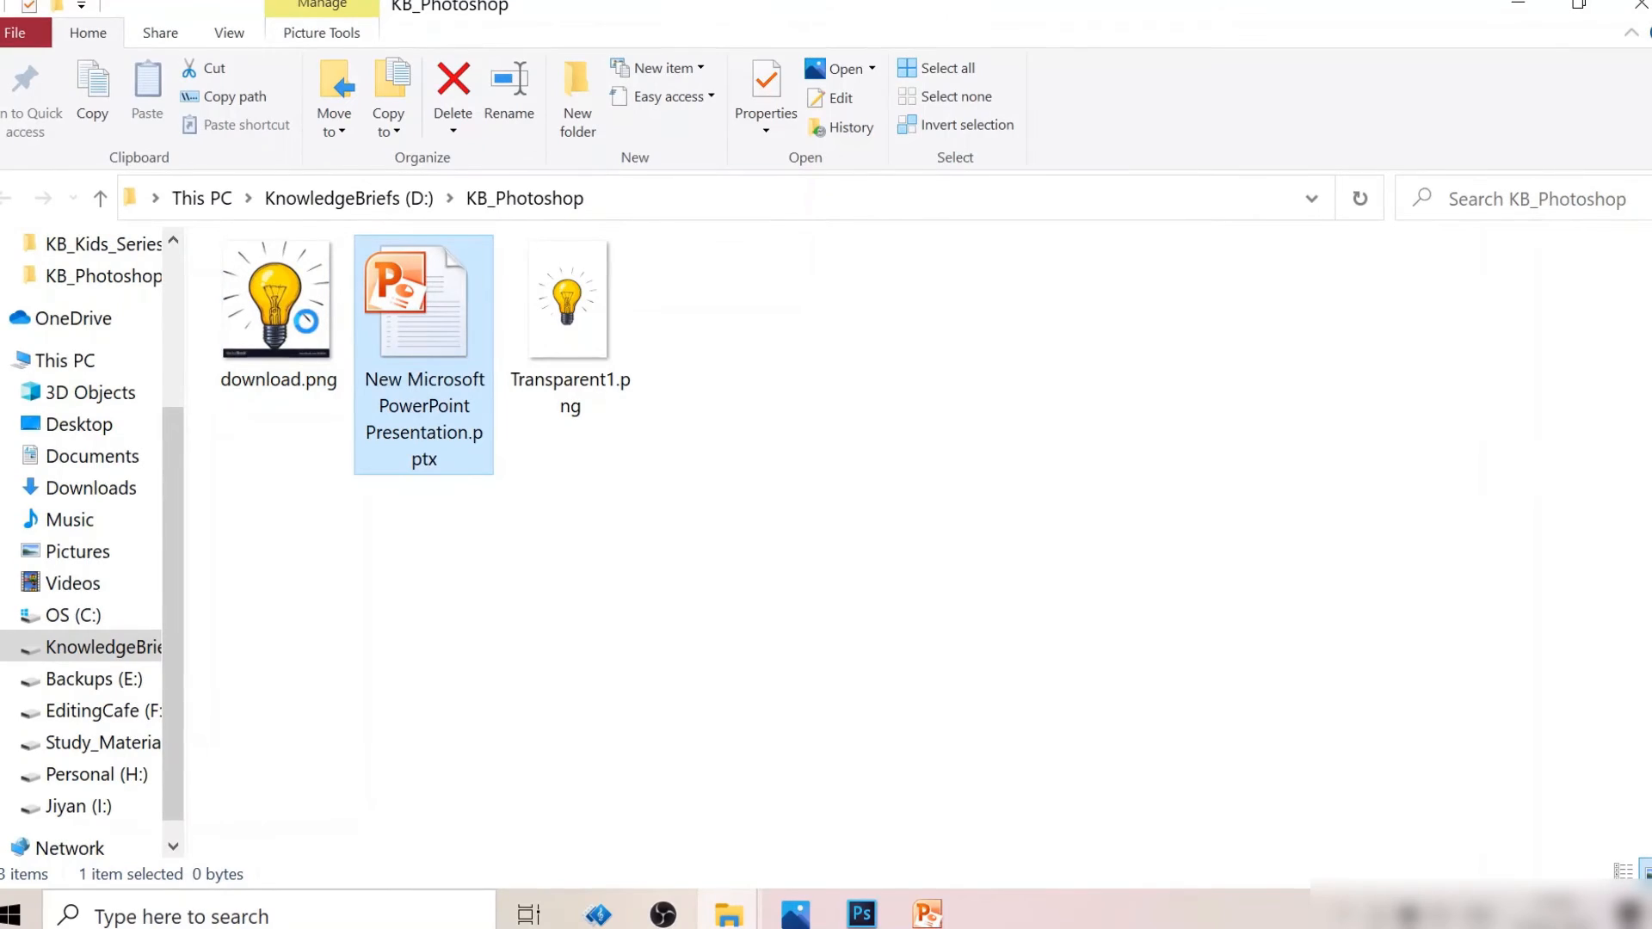
pyautogui.click(334, 336)
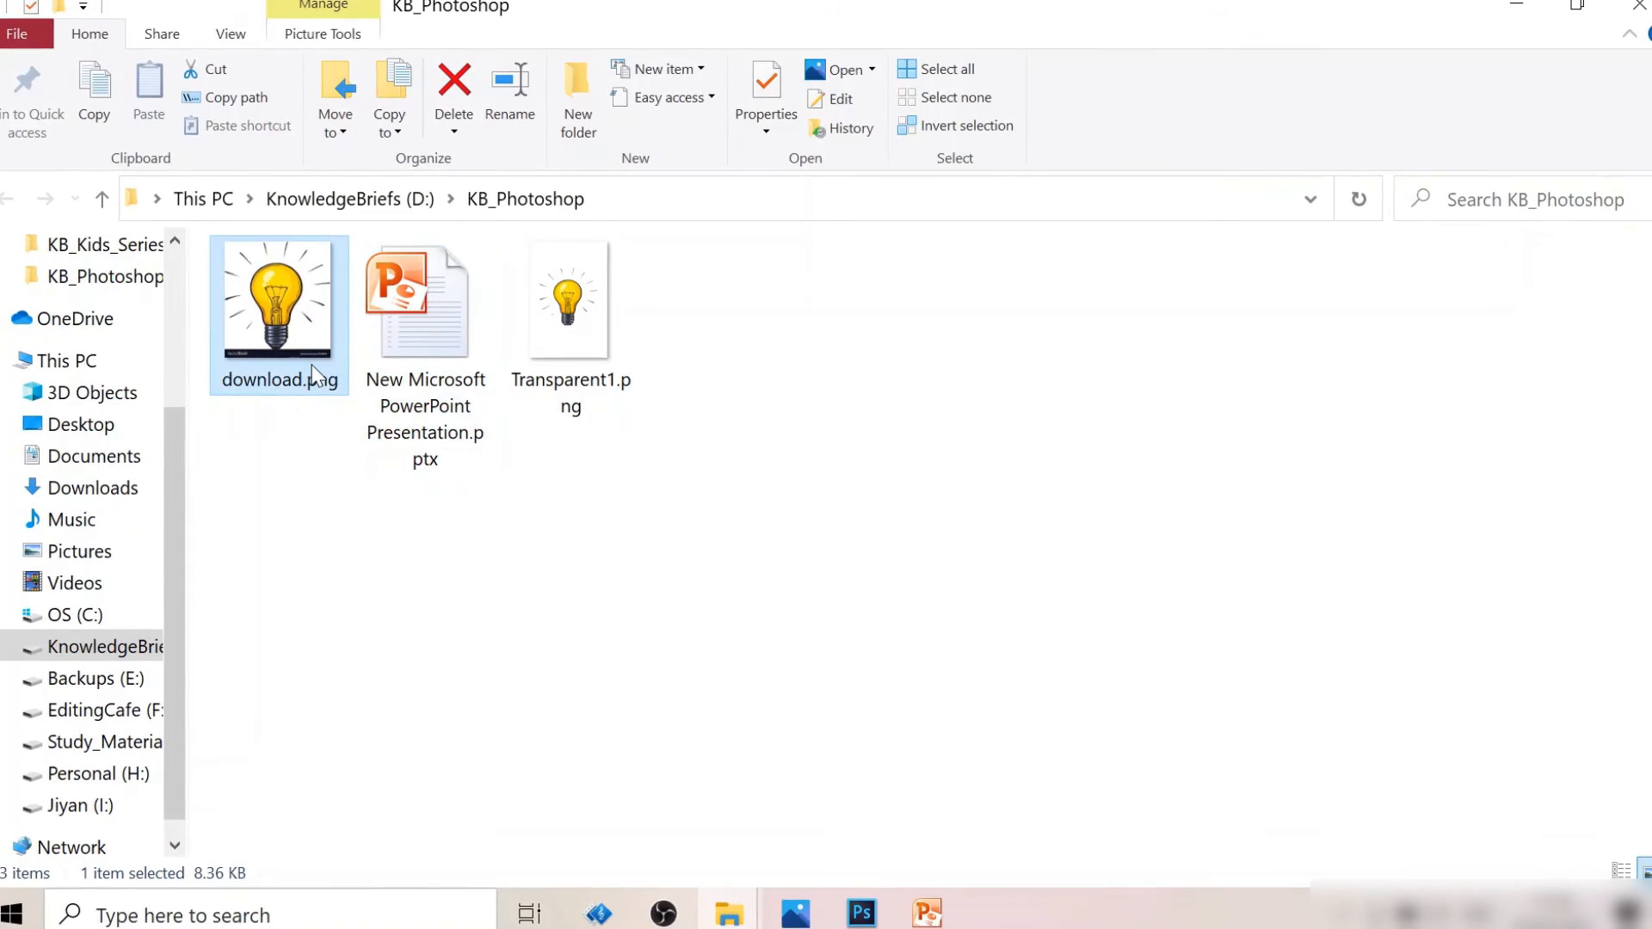
pyautogui.hotkey('alt', 'Tab')
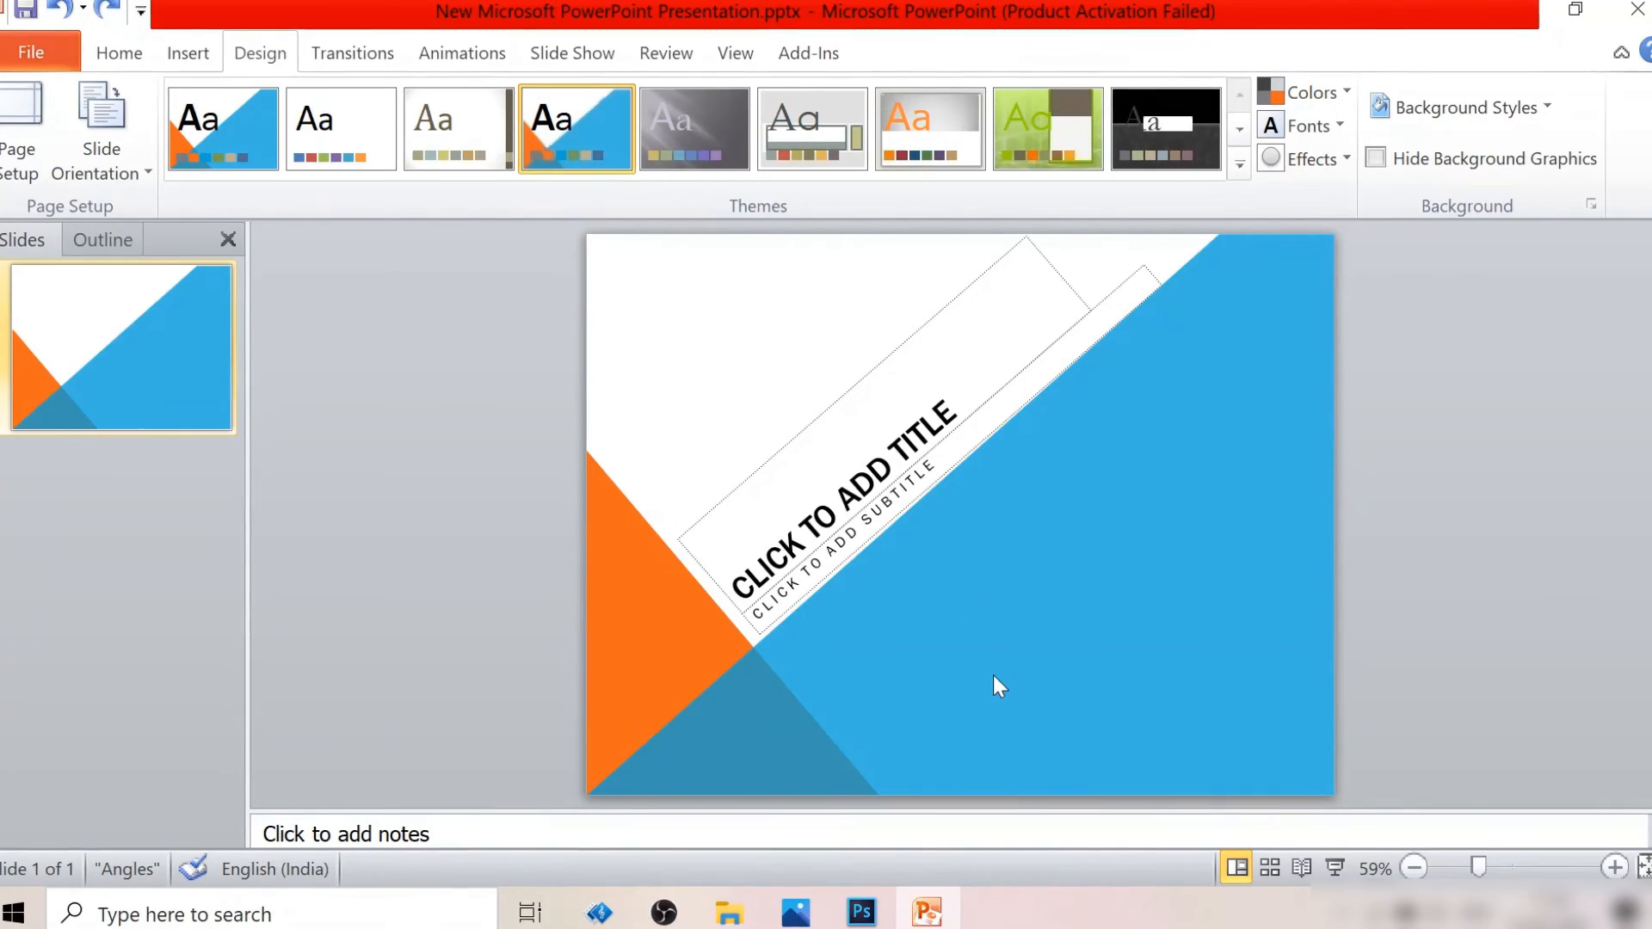
pyautogui.hotkey('ctrl', 'v')
pyautogui.moveTo(983, 489); pyautogui.dragTo(966, 644)
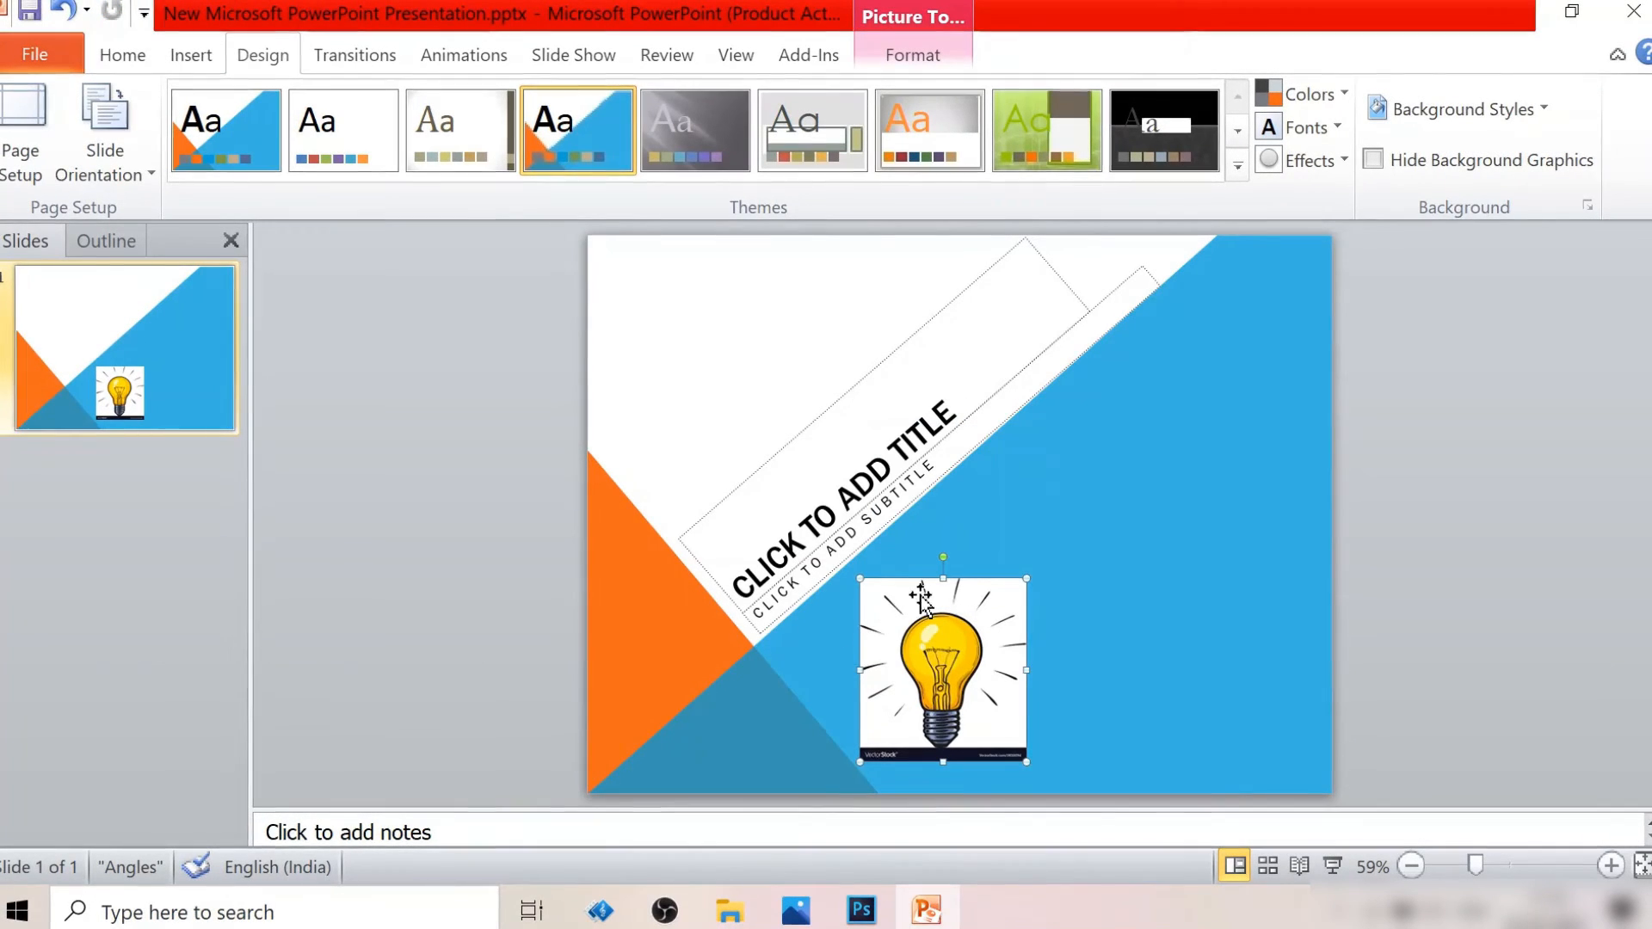
pyautogui.click(1088, 571)
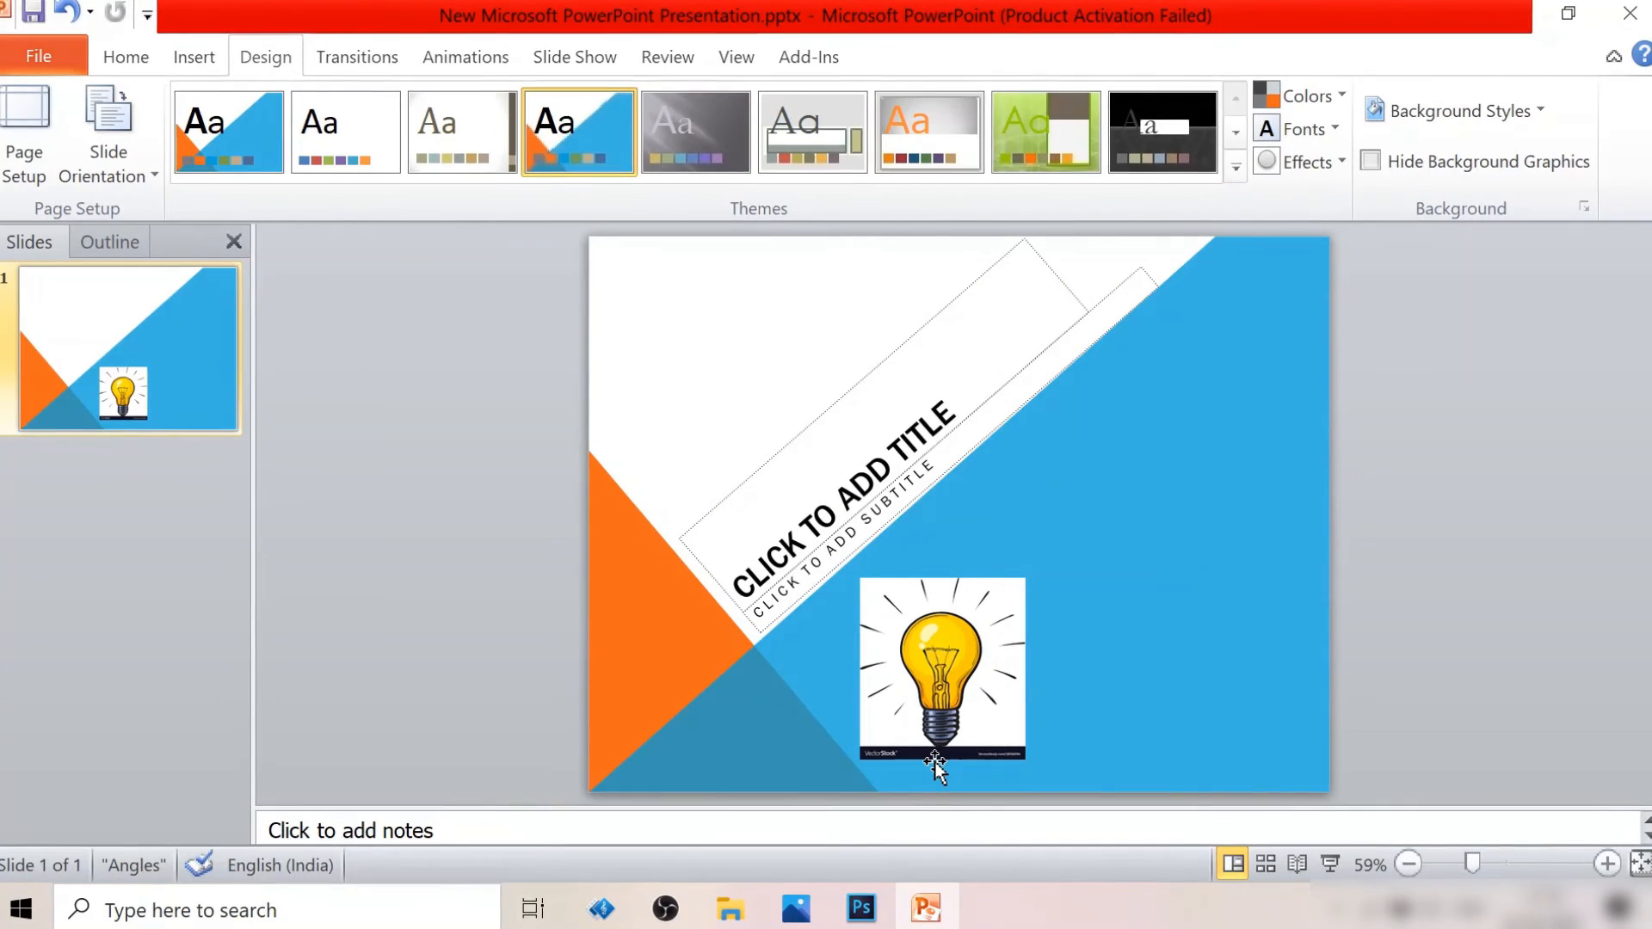
# Step: Copy Transparent1.png from the KB_Photoshop folder onto the PowerPoint slide and place it on the right of the blue area
pyautogui.hotkey('alt', 'Tab')
pyautogui.click(572, 382)
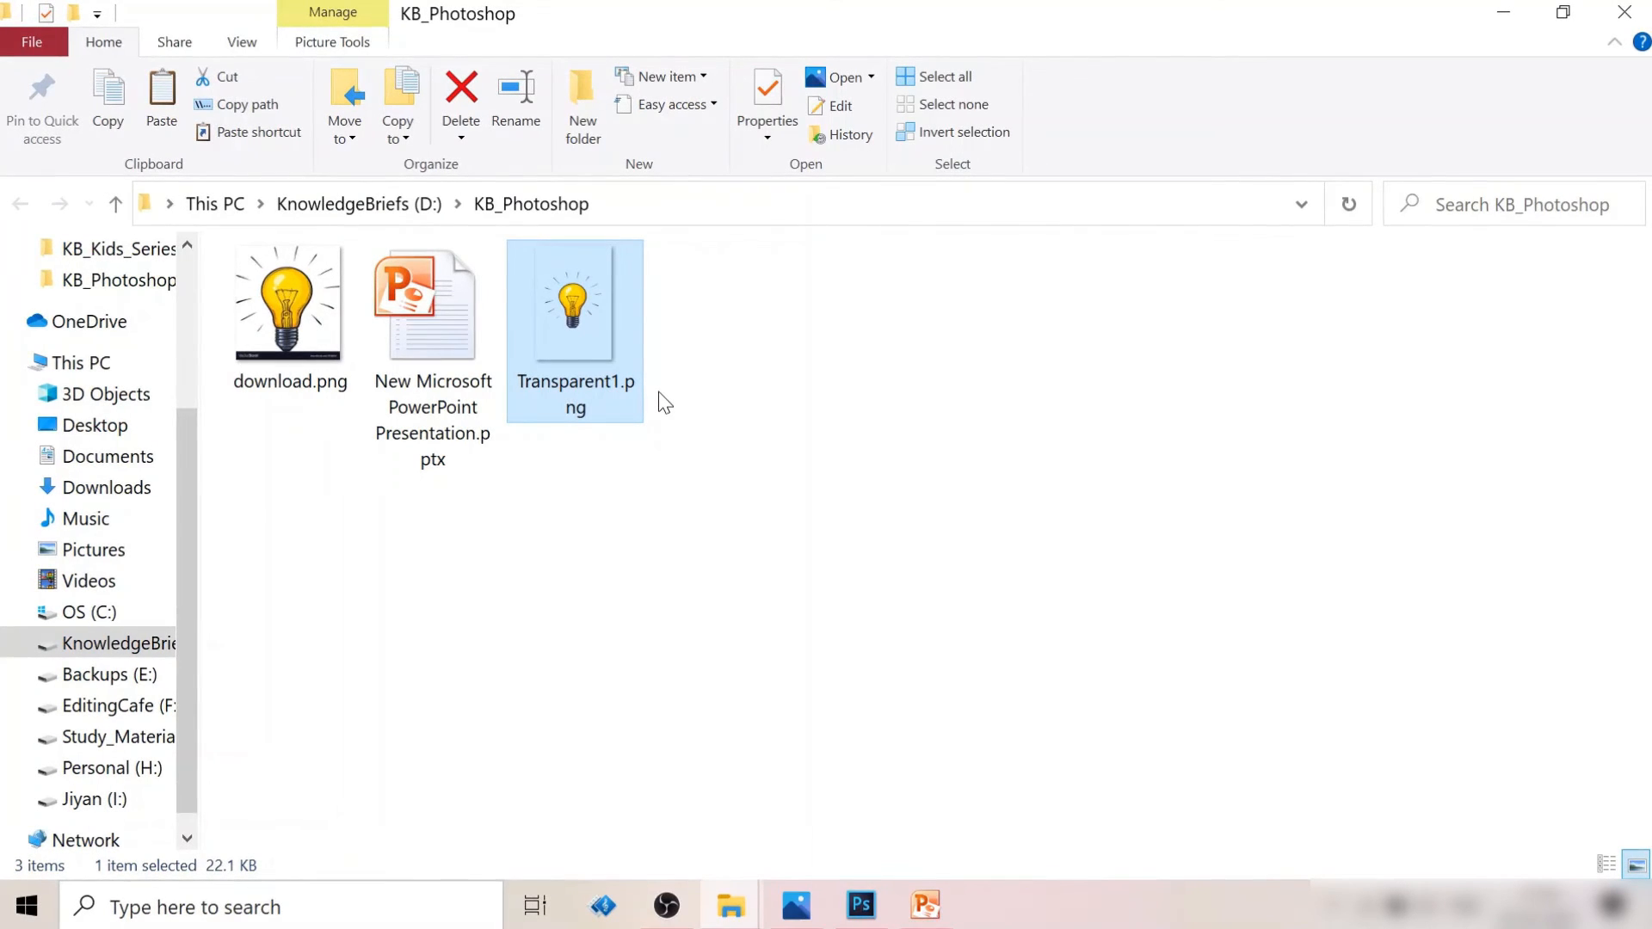
pyautogui.hotkey('alt', 'Tab')
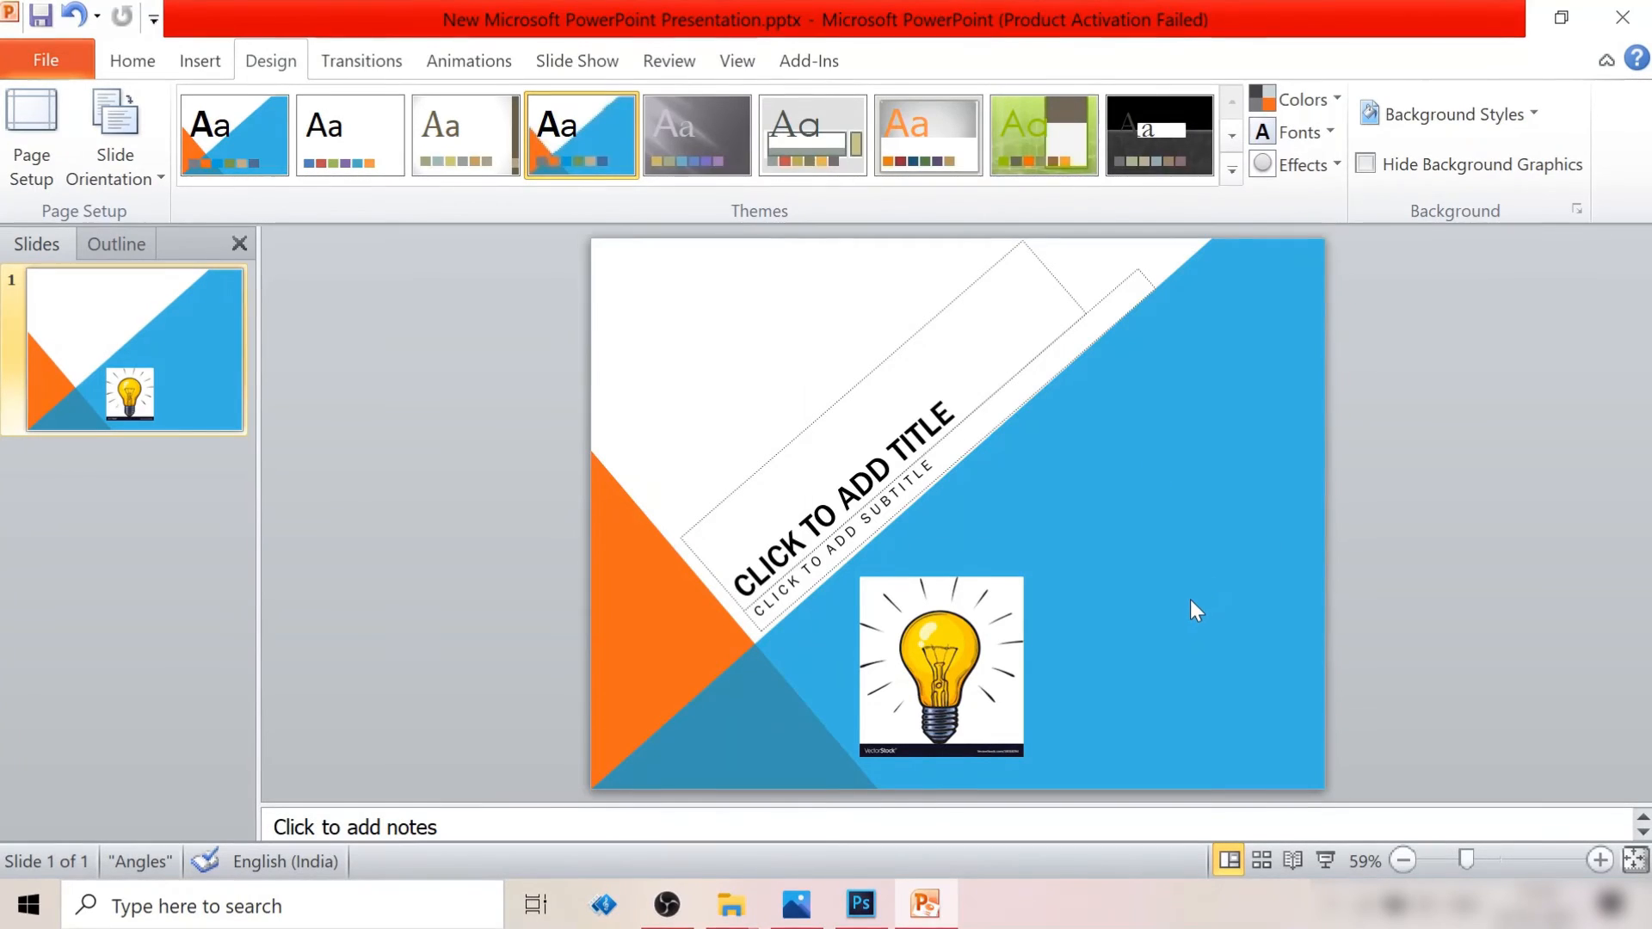
pyautogui.hotkey('ctrl', 'v')
pyautogui.moveTo(989, 469); pyautogui.dragTo(1233, 493)
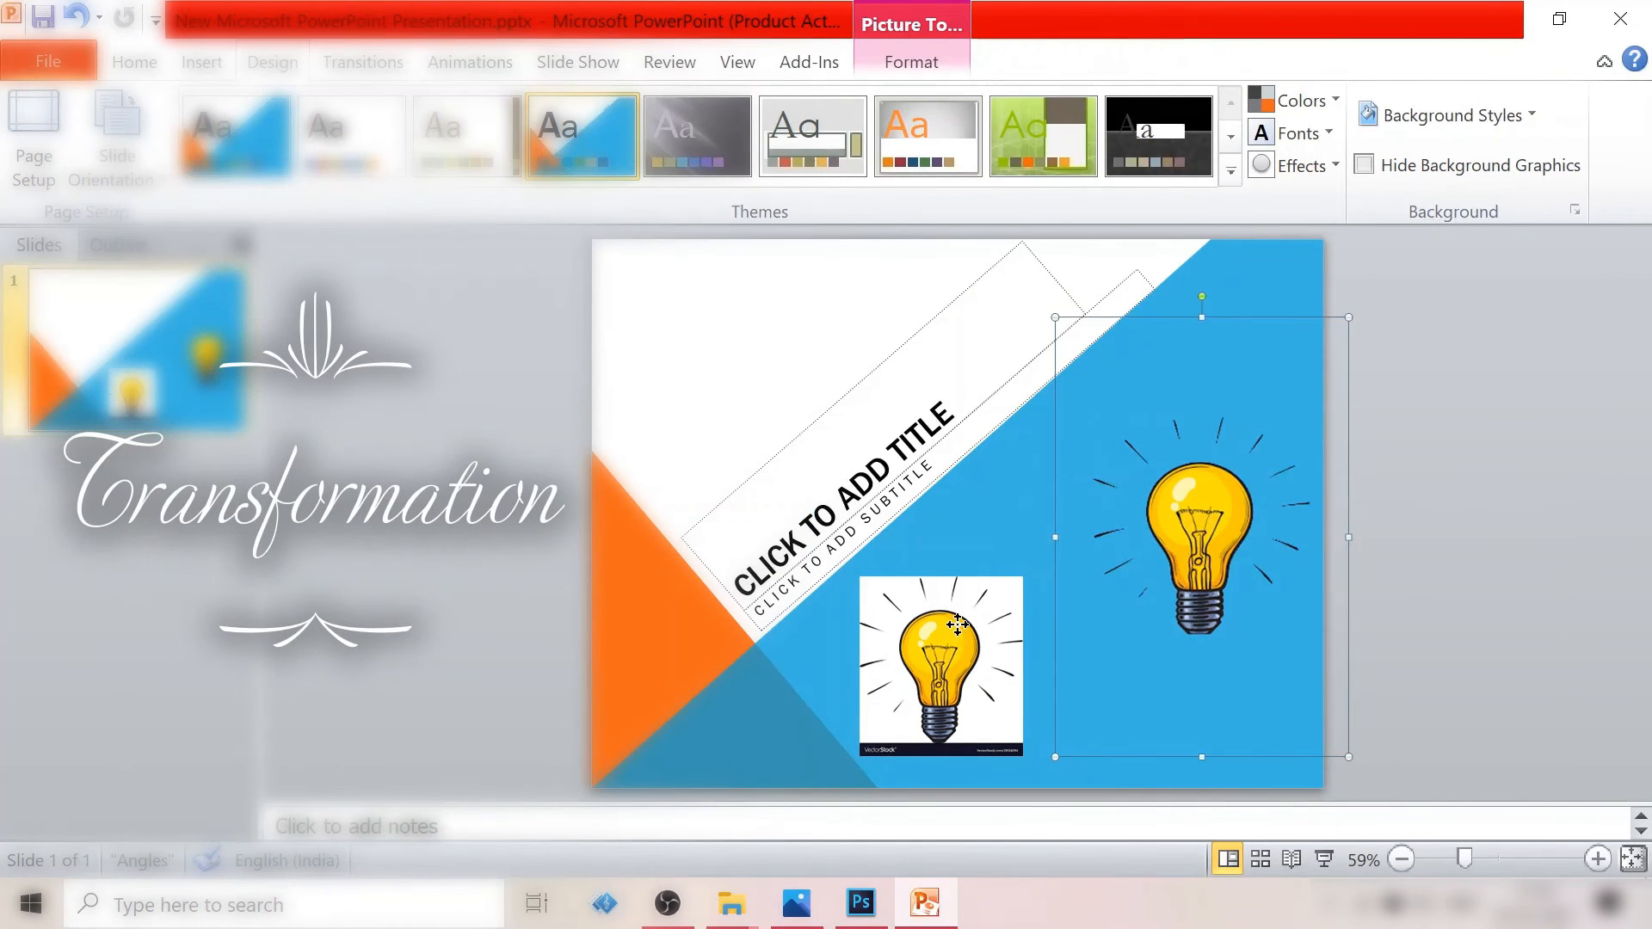
# Step: Move the white-background bulb picture to the slide's lower left, then shrink and reposition the transparent bulb within the blue area
pyautogui.moveTo(958, 624); pyautogui.dragTo(756, 657)
pyautogui.moveTo(1187, 505); pyautogui.dragTo(1077, 551)
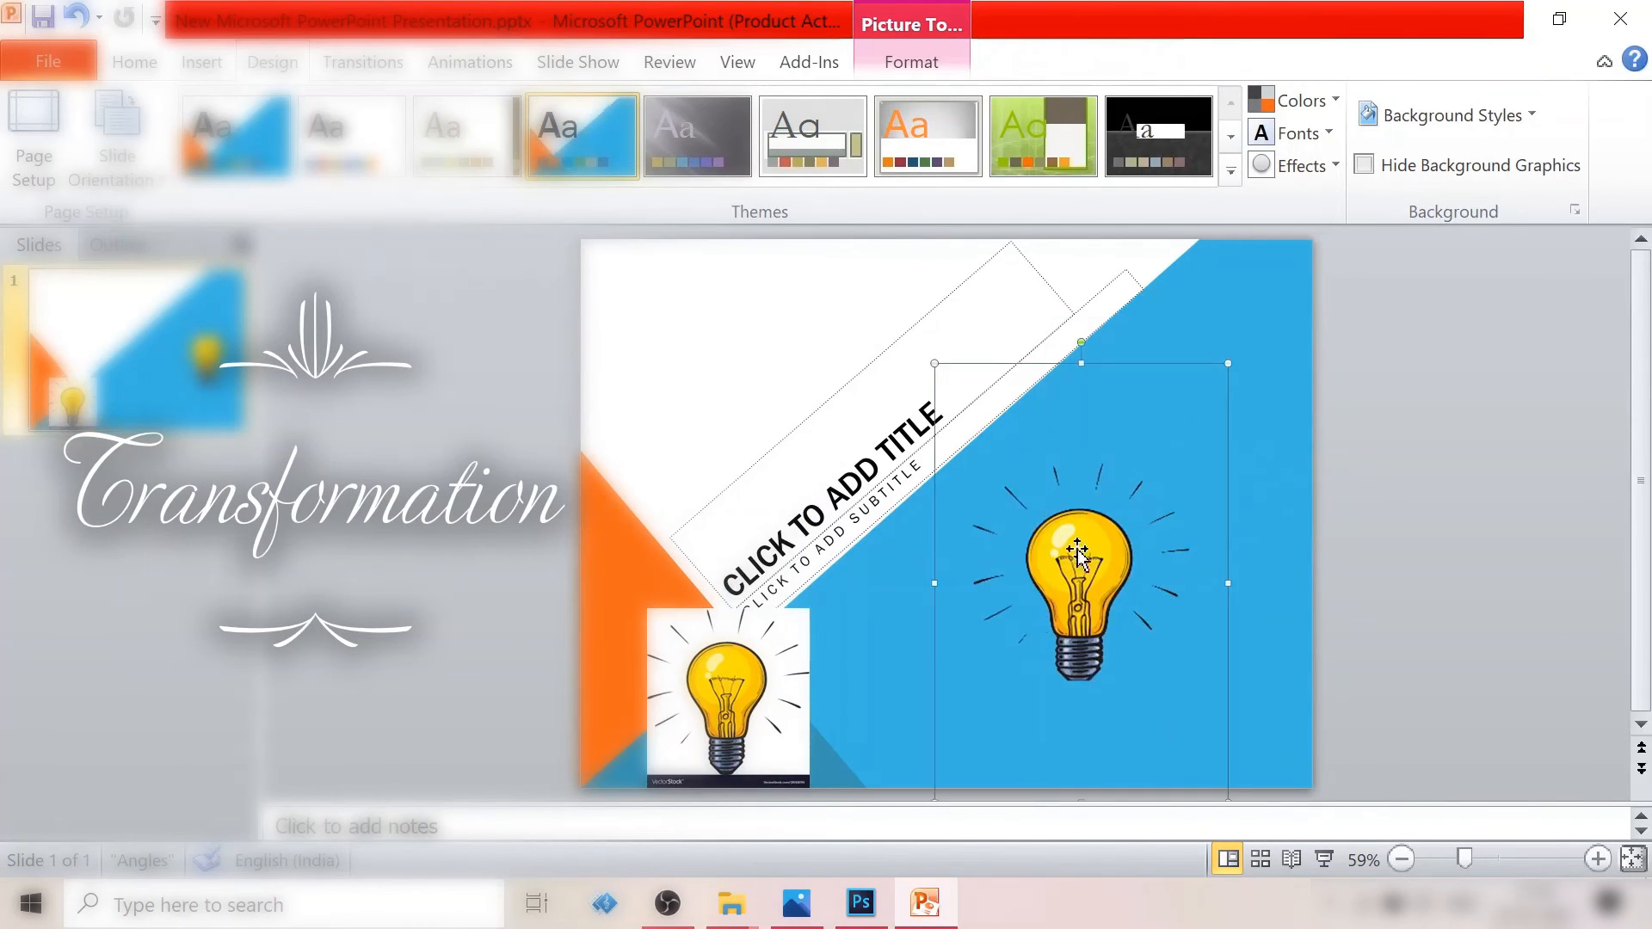
pyautogui.moveTo(943, 373); pyautogui.dragTo(1031, 504)
pyautogui.moveTo(1132, 594); pyautogui.dragTo(1153, 508)
pyautogui.moveTo(1058, 453); pyautogui.dragTo(1071, 494)
pyautogui.moveTo(1261, 418); pyautogui.dragTo(1278, 473)
pyautogui.click(1424, 525)
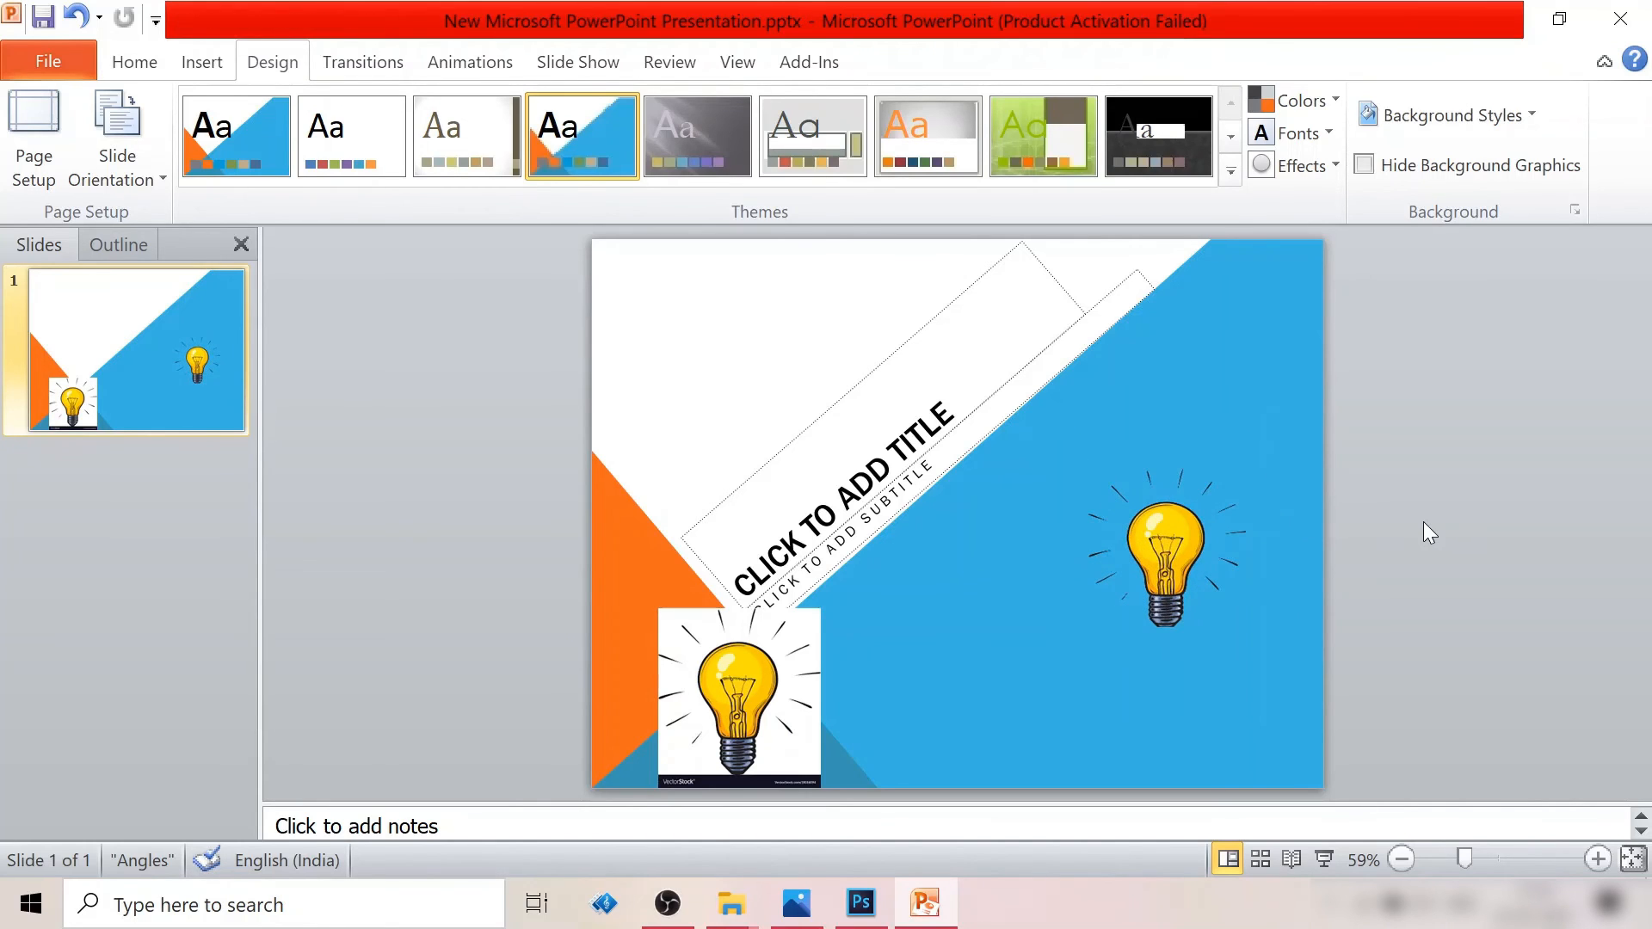
# Step: Delete the white-background bulb picture from the slide
pyautogui.click(778, 677)
pyautogui.press('Delete')
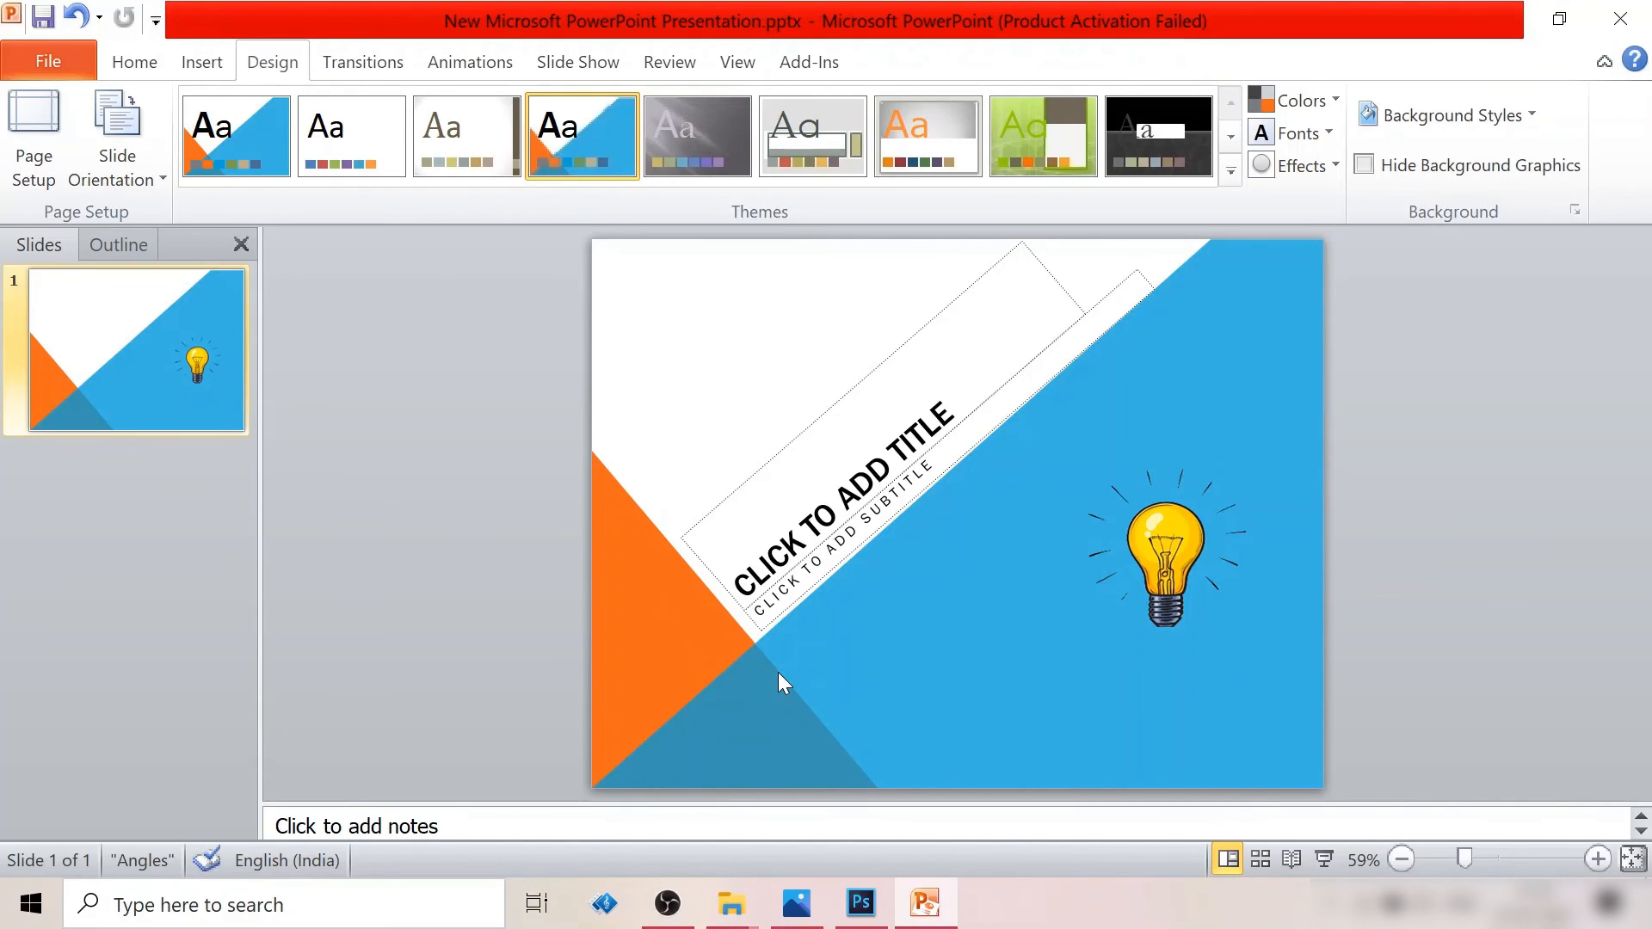